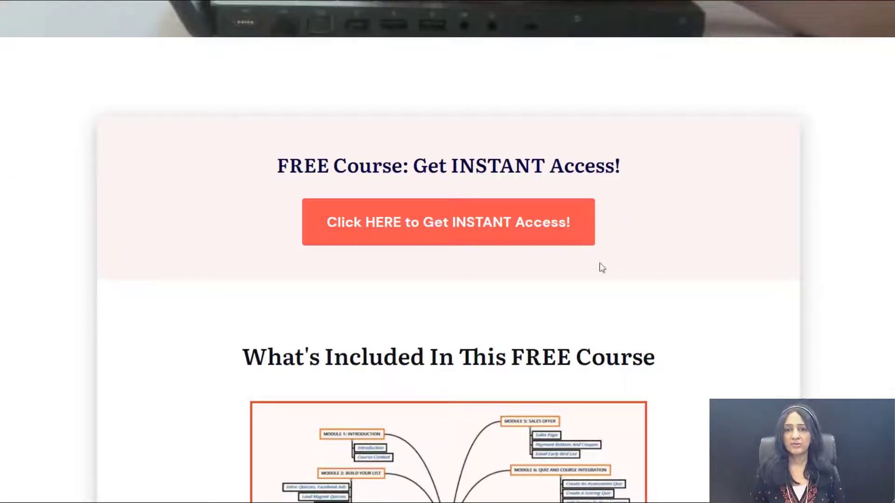
# - Open the free course quiz and answer Google Search, committed action taker, No Audience, new to WordPress, and no membership site
pyautogui.click(456, 236)
pyautogui.click(447, 156)
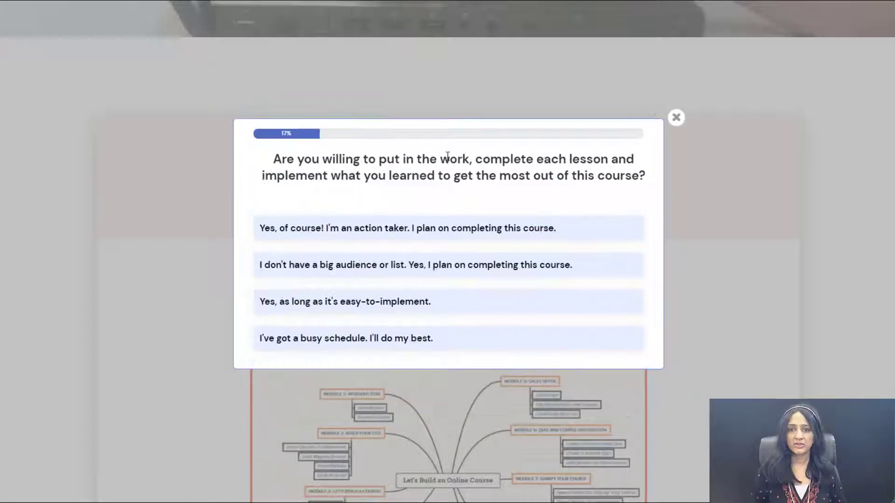
pyautogui.click(423, 228)
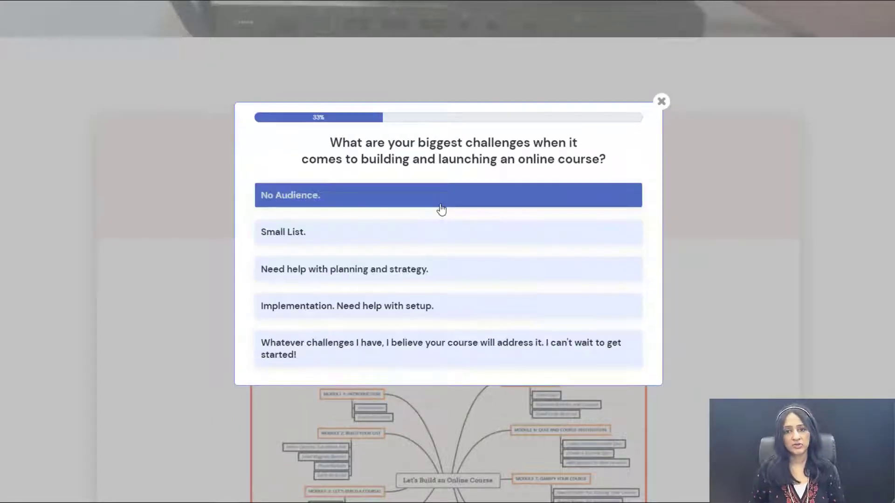
pyautogui.click(441, 209)
pyautogui.click(476, 361)
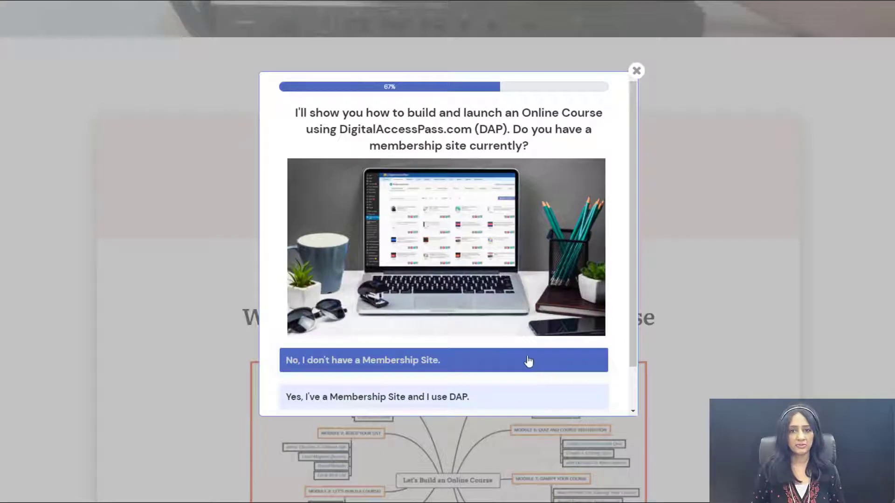
pyautogui.click(528, 361)
# - Answer the main challenges question with "No audience" and submit the sign-up form with the filled-in name and email
pyautogui.click(489, 353)
pyautogui.write('No ')
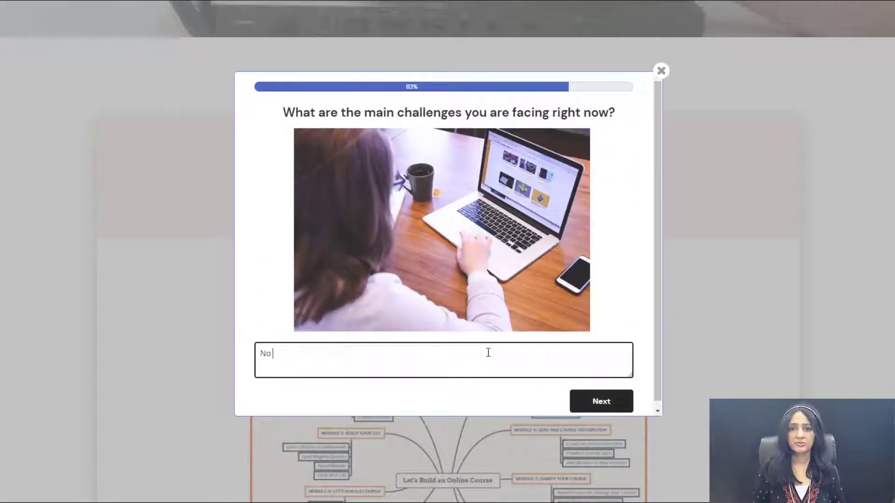
pyautogui.write('audience')
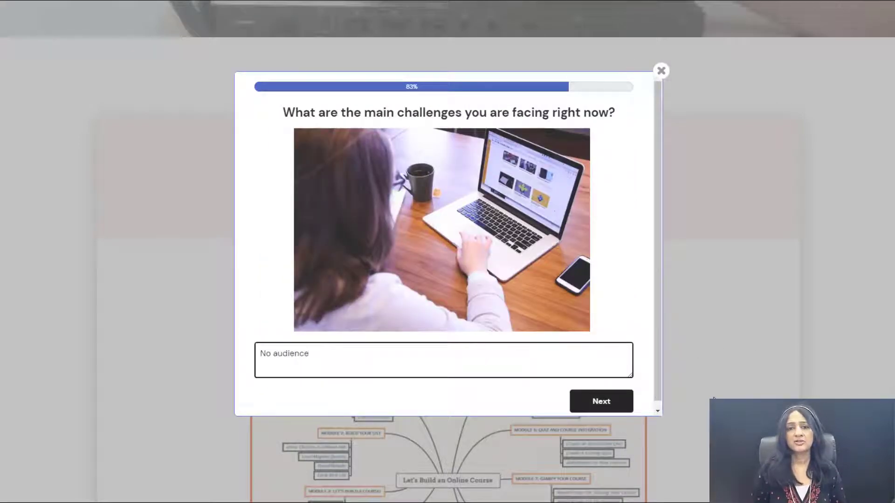
pyautogui.click(617, 411)
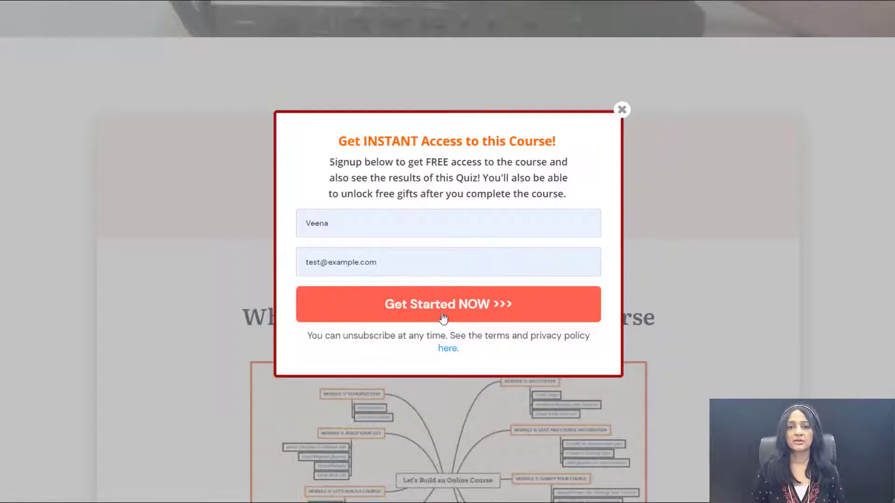
pyautogui.click(442, 318)
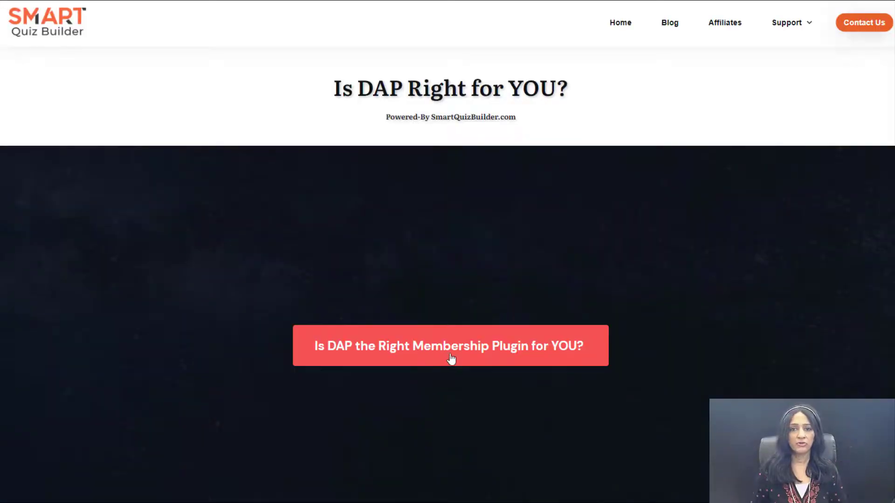
# - Start the DAP membership plugin quiz and answer Google, using WordPress, already having a membership site, and missing features
pyautogui.click(451, 360)
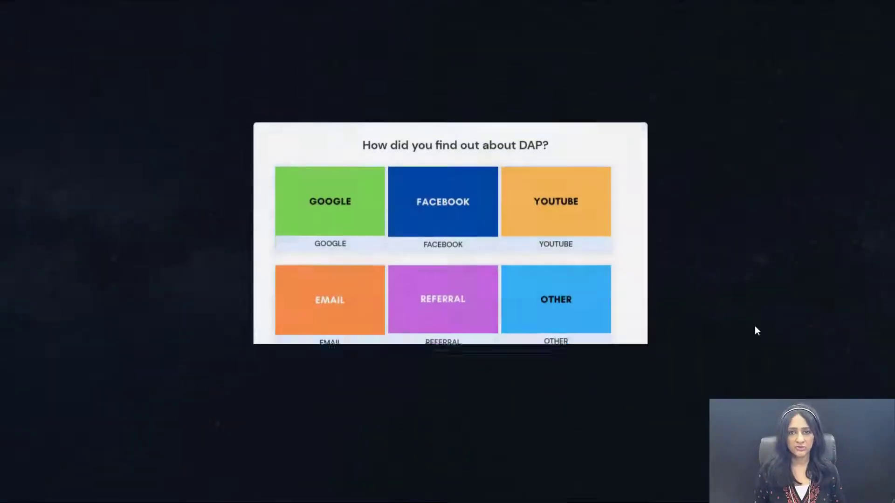
pyautogui.click(286, 193)
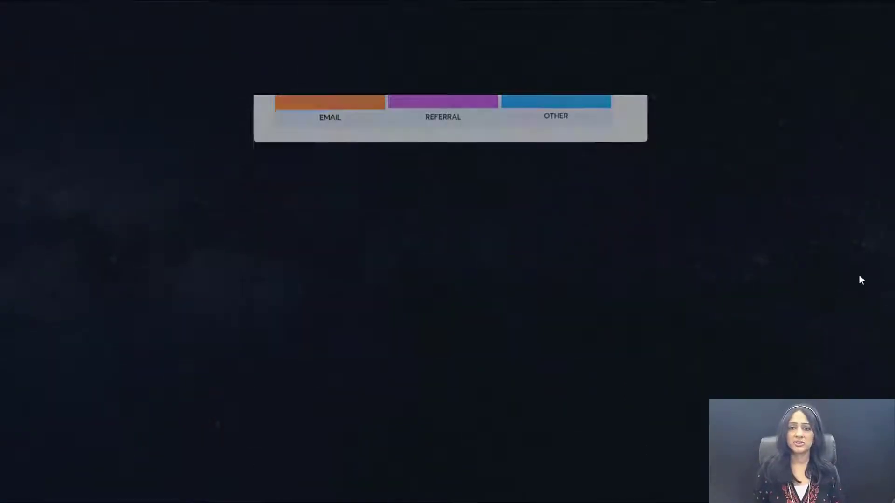
pyautogui.click(434, 165)
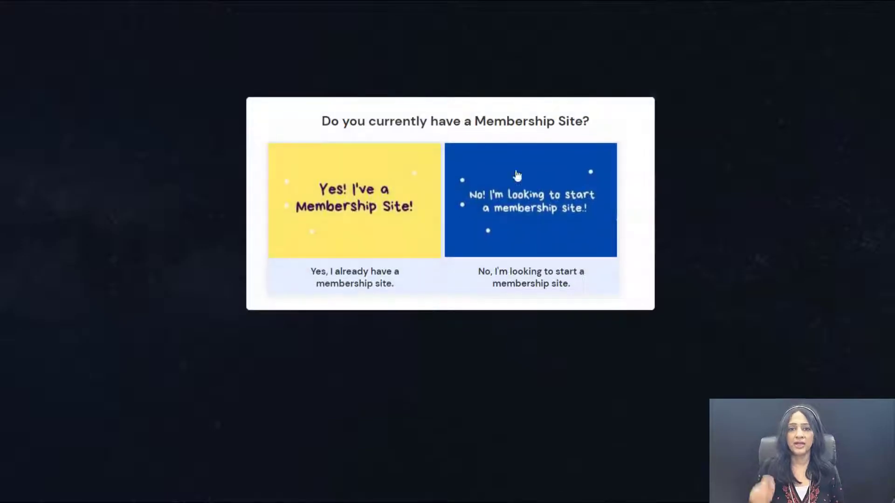
pyautogui.click(415, 204)
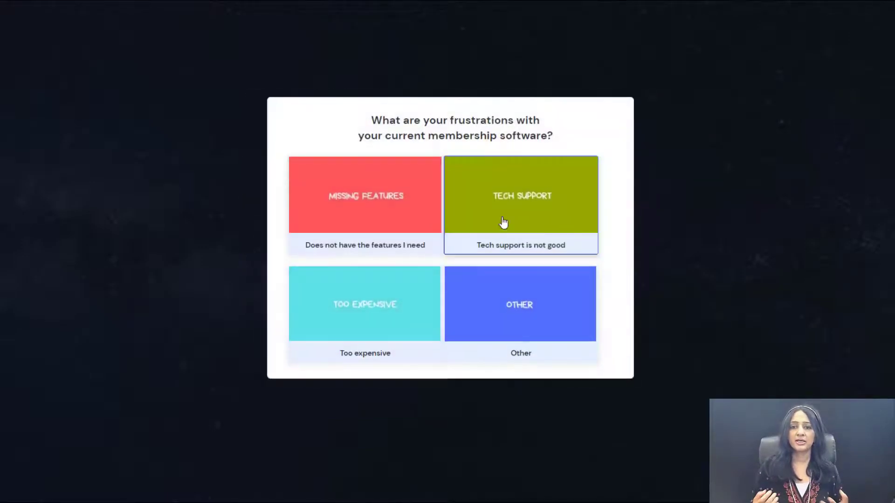
pyautogui.click(366, 205)
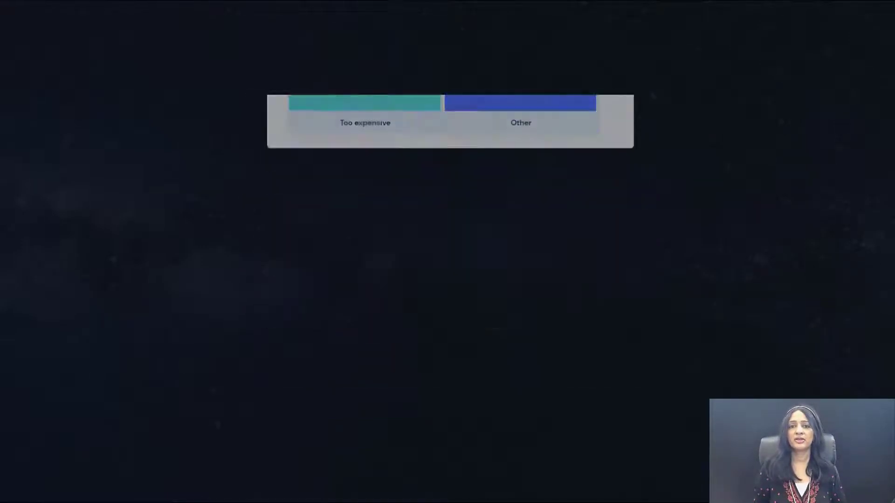
# - Complete the DAP quiz with Online Courses, One-Time Payment, Trial (Free/Paid) and an existing cart platform, and view the recommended license
pyautogui.click(457, 168)
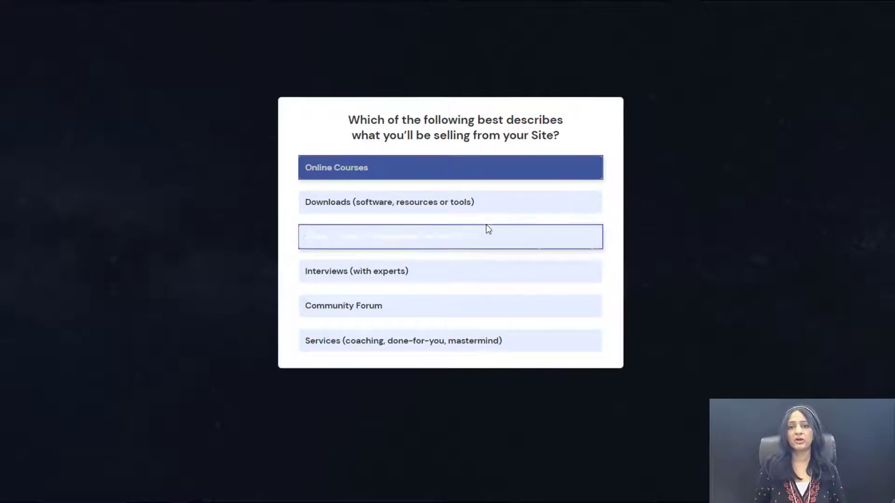
pyautogui.click(459, 227)
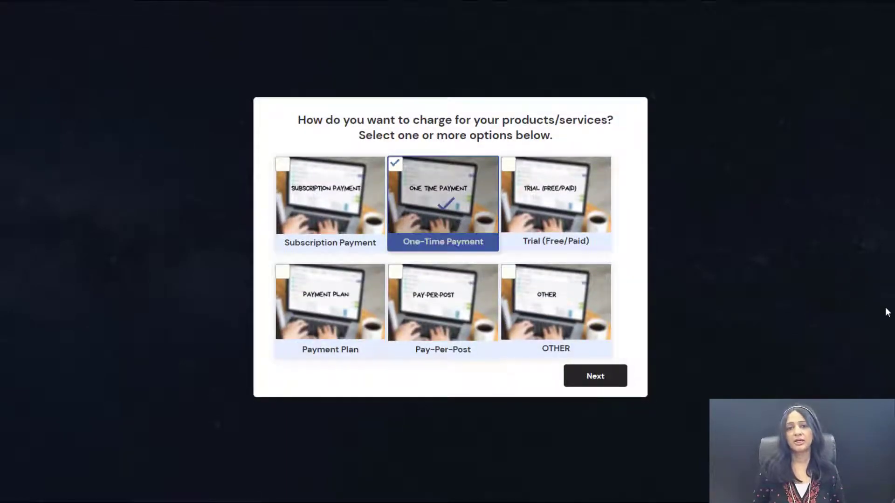
pyautogui.click(589, 233)
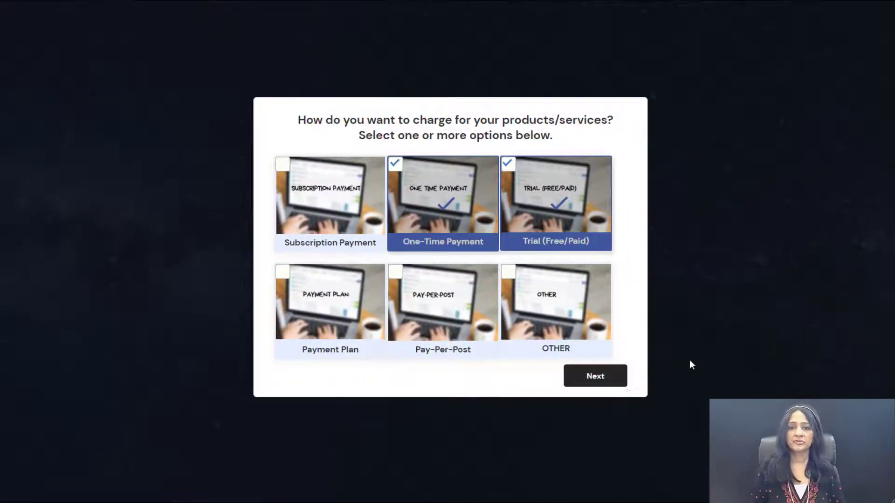
pyautogui.click(576, 184)
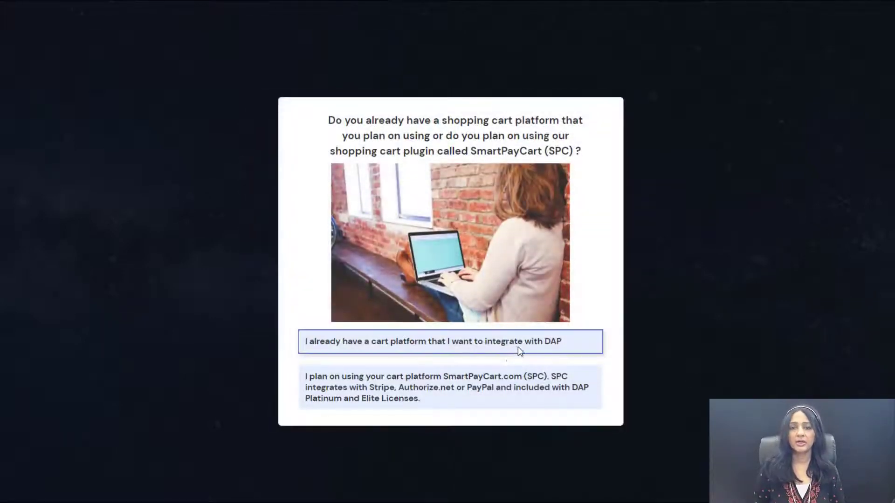
pyautogui.click(520, 350)
pyautogui.click(469, 267)
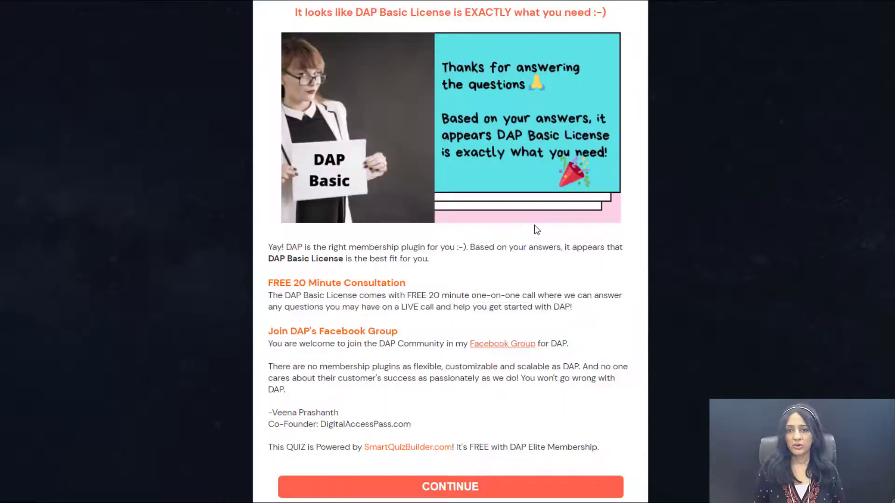
pyautogui.scroll(-1, 535, 226)
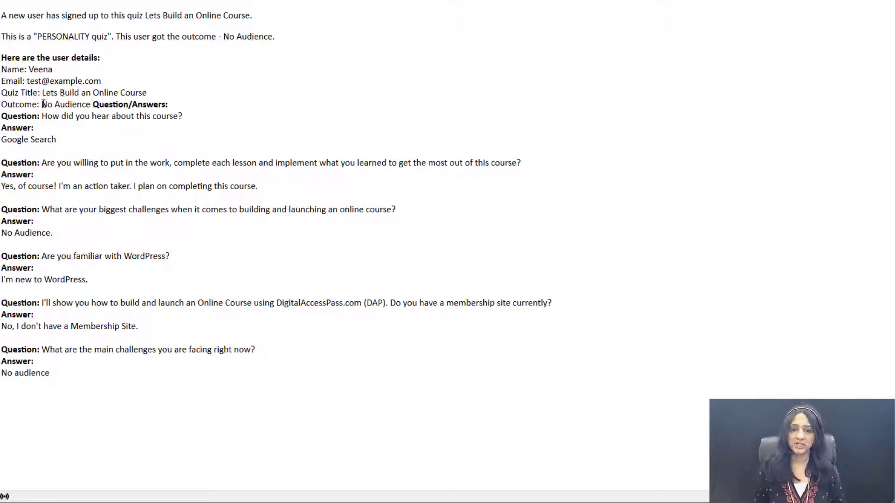
# - Examine the new sign-up notification for the Lets Build an Online Course quiz, checking the outcome, the answers and the contact's email
pyautogui.moveTo(42, 104); pyautogui.dragTo(92, 104)
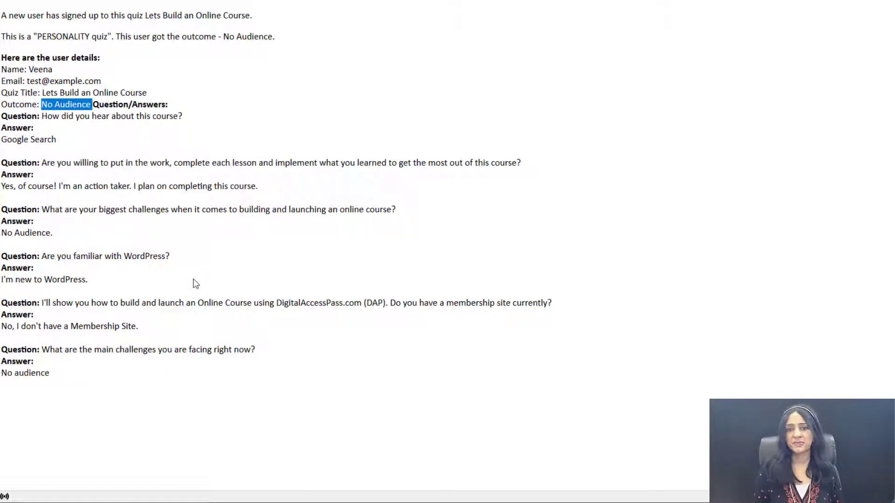
pyautogui.moveTo(58, 145); pyautogui.dragTo(2, 141)
pyautogui.click(30, 187)
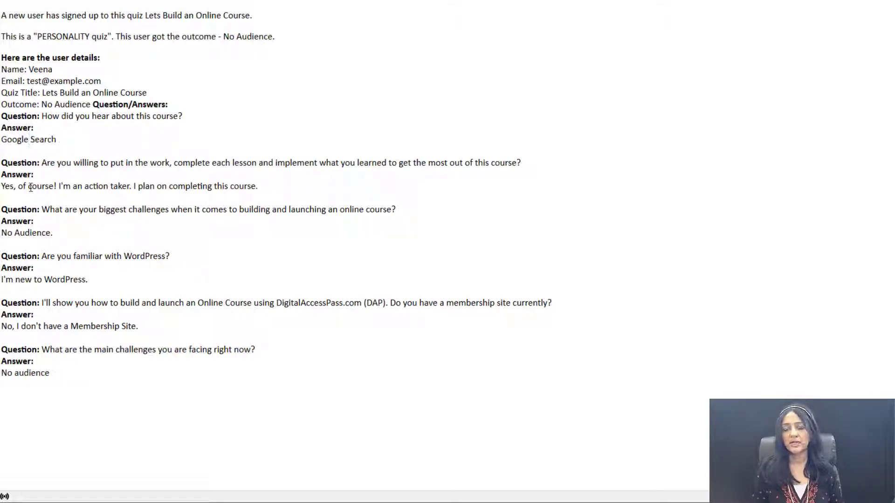
pyautogui.tripleClick(129, 182)
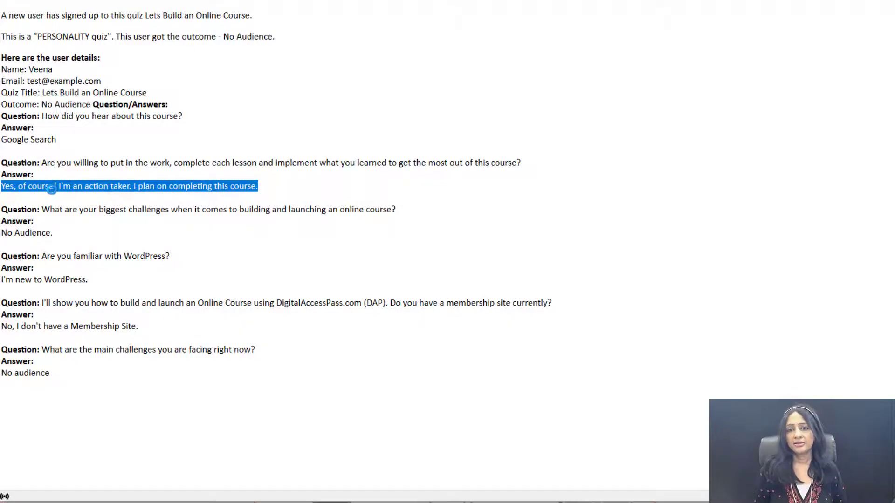
pyautogui.click(52, 188)
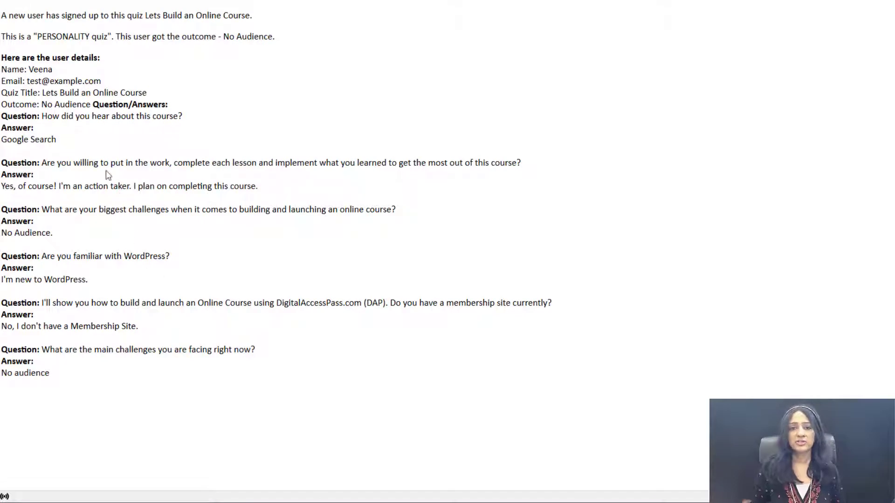
pyautogui.doubleClick(68, 81)
pyautogui.click(301, 143)
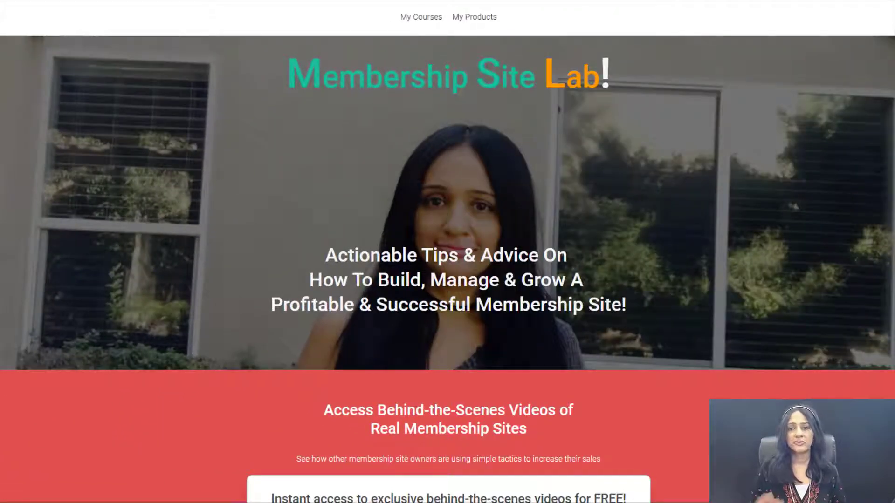
# - Look over the Membership Site Lab landing page and its opt-in form for free behind-the-scenes videos
pyautogui.scroll(-3, 447, 251)
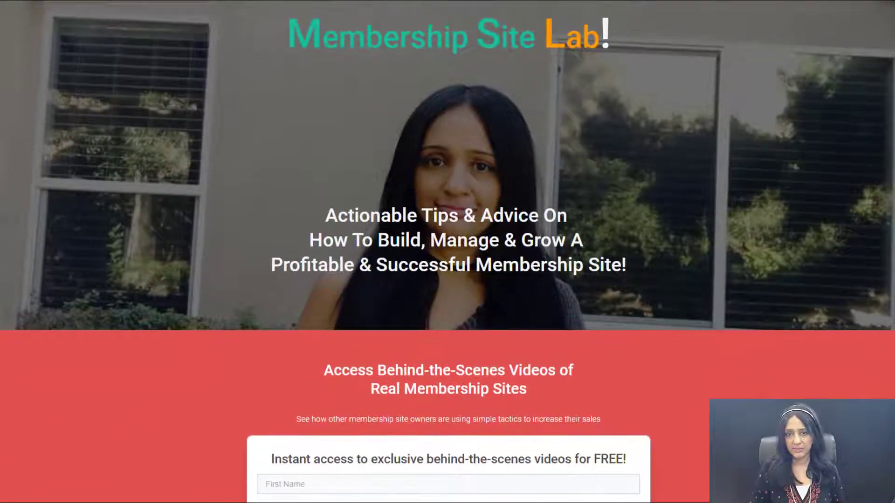
pyautogui.scroll(-3, 447, 251)
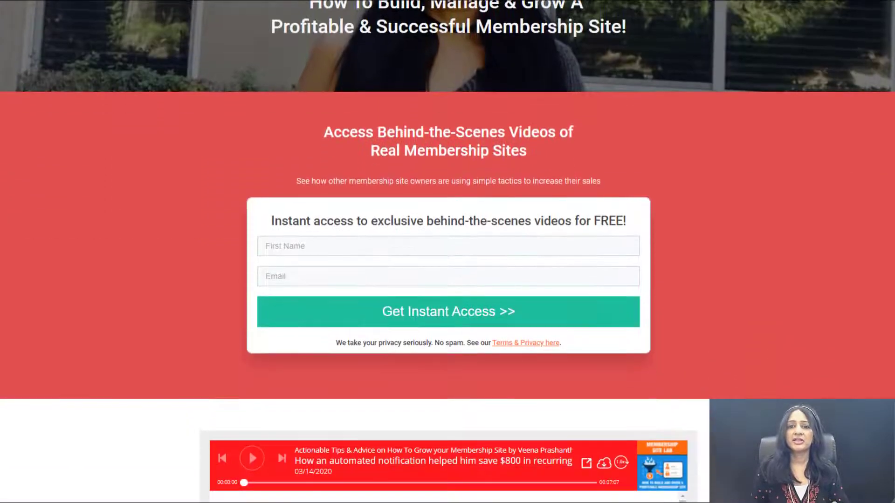
pyautogui.scroll(-1, 447, 251)
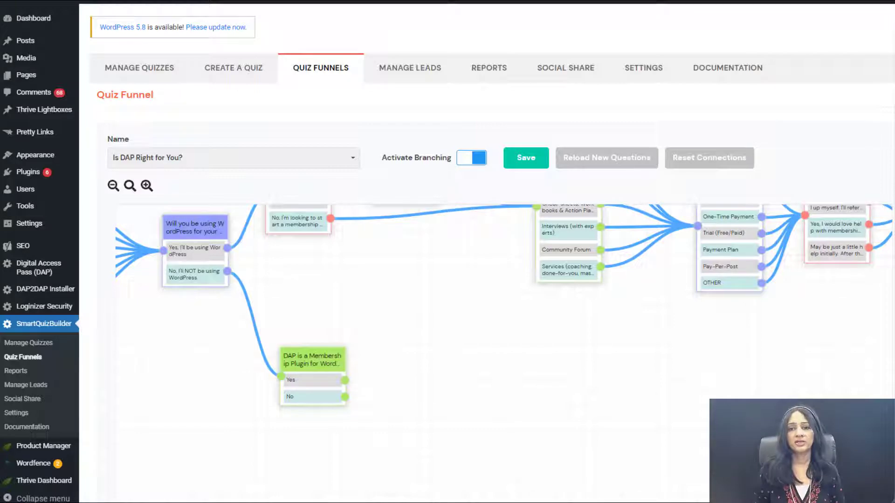
# - Reposition the first question blocks of the Is DAP Right for You? funnel higher, bringing the non-WordPress branch block closer to its parent
pyautogui.click(113, 185)
pyautogui.click(113, 185)
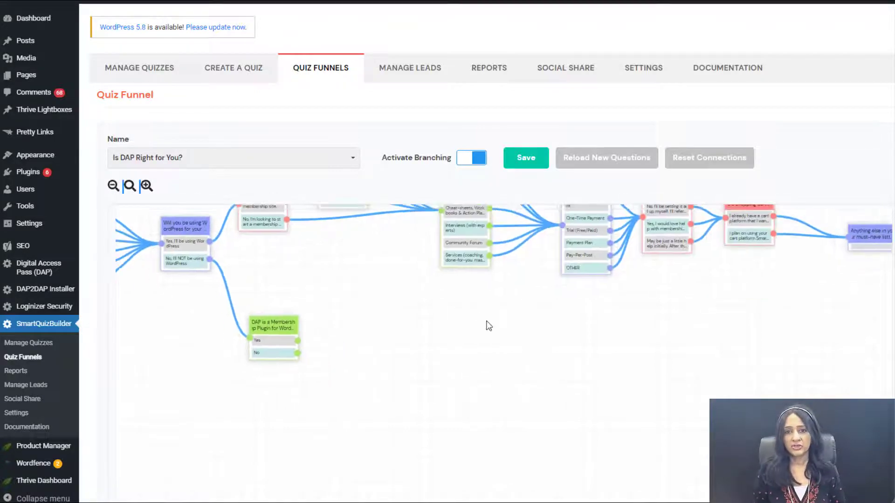
pyautogui.click(113, 186)
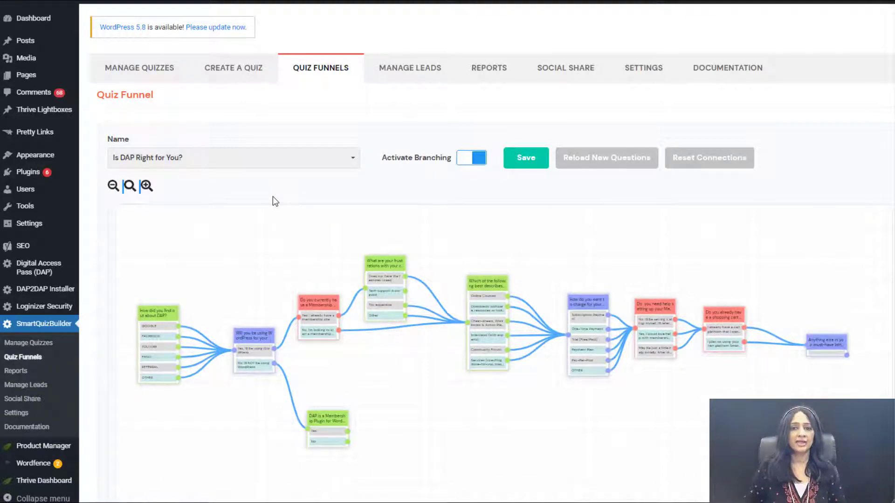
pyautogui.moveTo(169, 351); pyautogui.dragTo(166, 324)
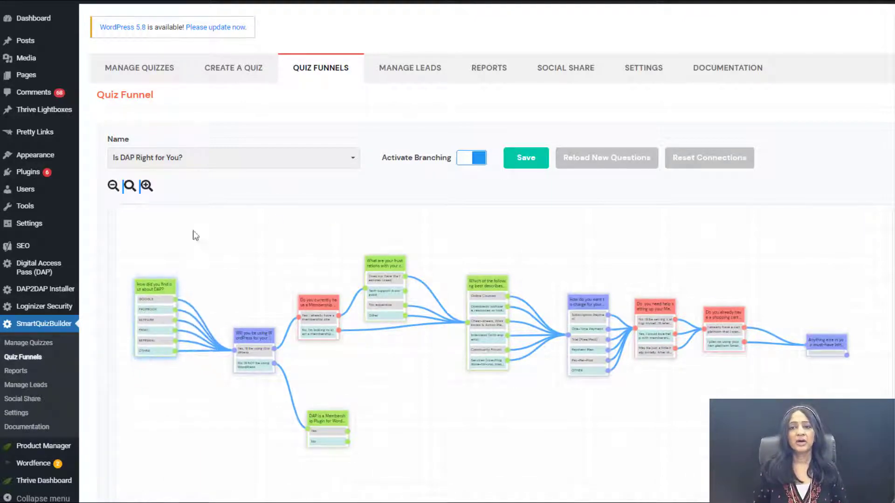
pyautogui.click(149, 188)
pyautogui.moveTo(335, 320); pyautogui.dragTo(349, 299)
pyautogui.moveTo(260, 357); pyautogui.dragTo(235, 294)
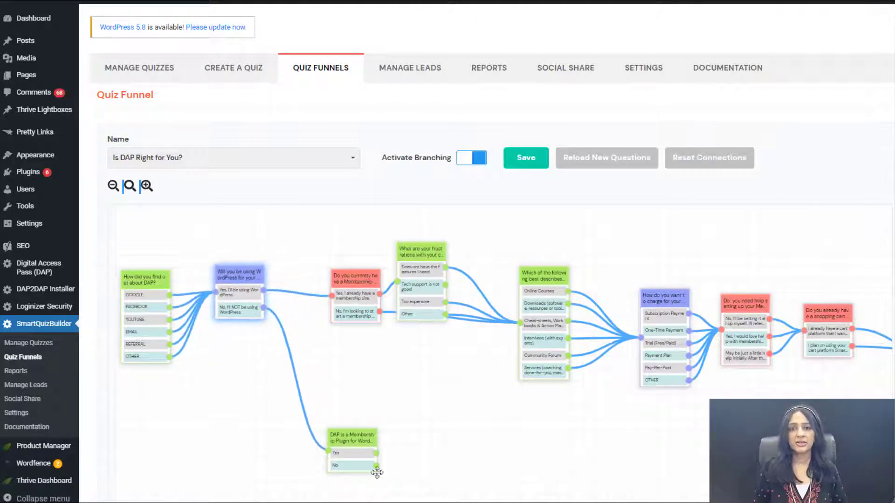
pyautogui.moveTo(364, 466); pyautogui.dragTo(314, 379)
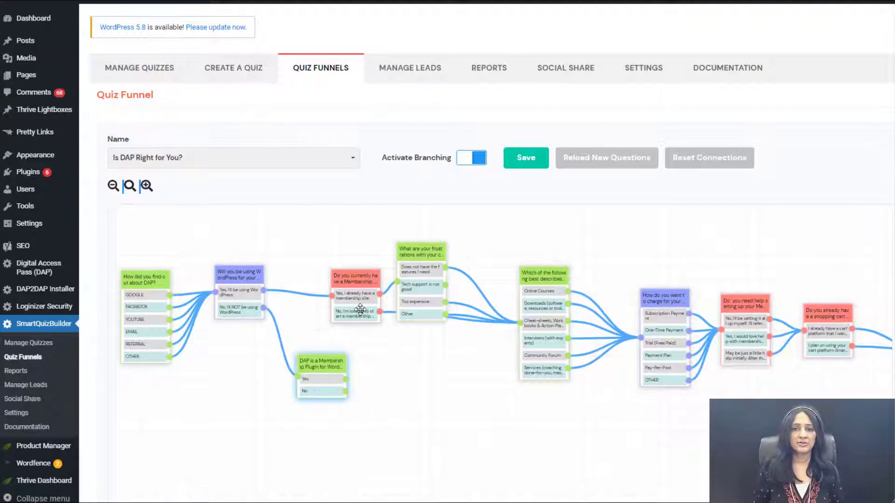
# - Move the membership-site and frustrations blocks higher, and shift the selling, charging, setup-help and shopping cart blocks slightly lower
pyautogui.moveTo(356, 298); pyautogui.dragTo(333, 247)
pyautogui.moveTo(441, 268); pyautogui.dragTo(483, 234)
pyautogui.moveTo(555, 334); pyautogui.dragTo(563, 366)
pyautogui.moveTo(666, 365); pyautogui.dragTo(659, 370)
pyautogui.moveTo(741, 353); pyautogui.dragTo(745, 368)
pyautogui.moveTo(829, 351); pyautogui.dragTo(829, 365)
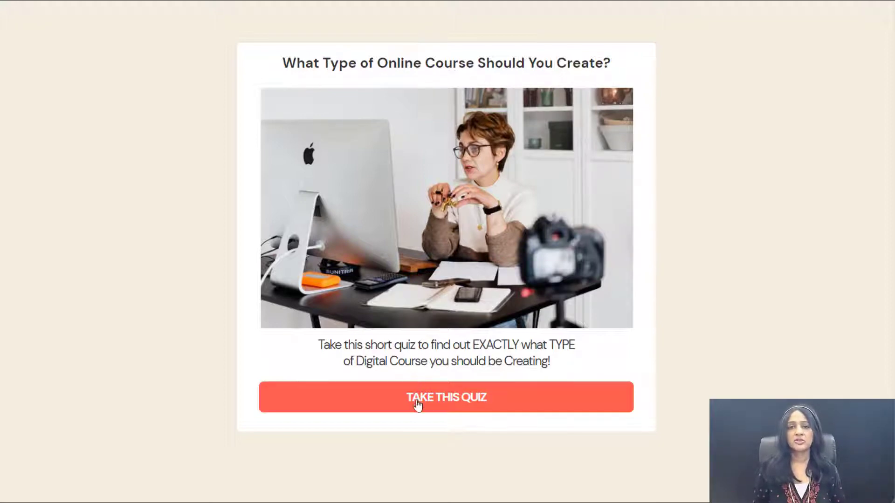
# - Start the online course type quiz and answer its questions up to the contact form, choosing a small list (0 - 200)
pyautogui.click(469, 408)
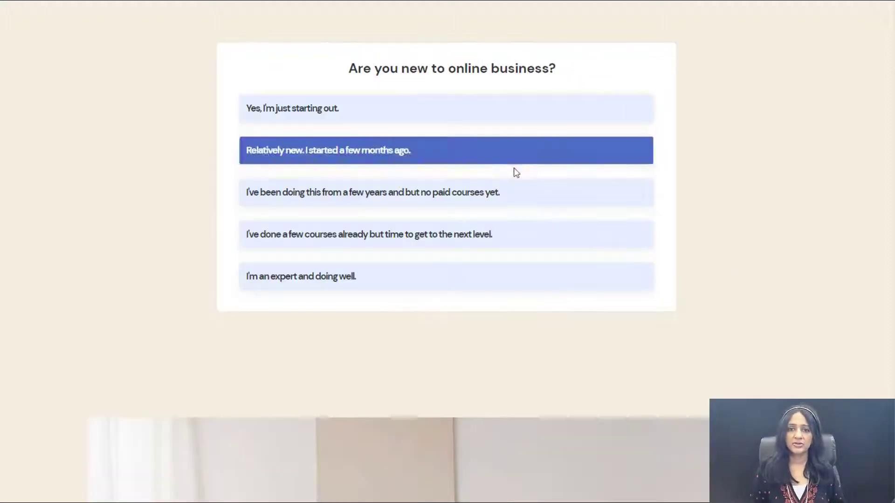
pyautogui.click(349, 120)
pyautogui.click(350, 166)
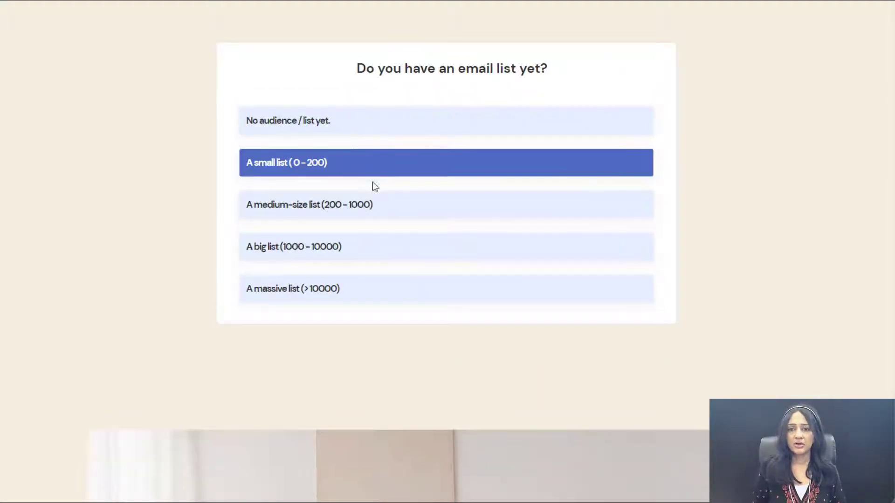
pyautogui.click(365, 169)
pyautogui.click(377, 165)
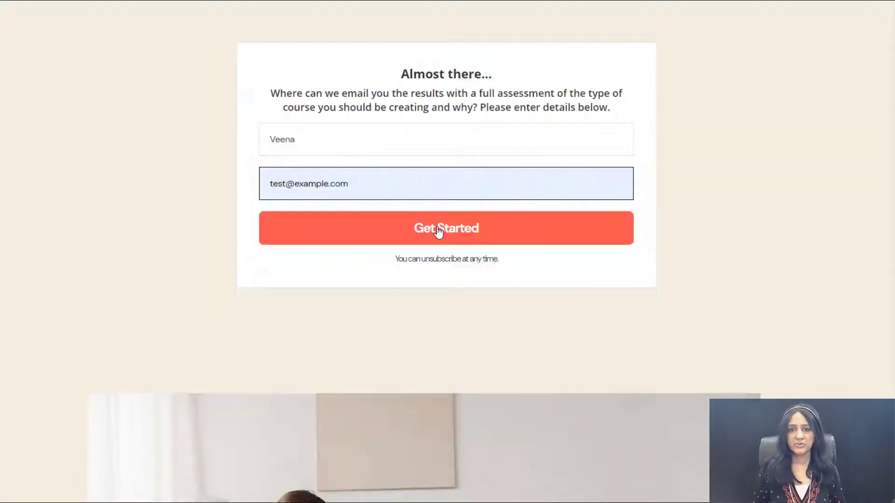
# - Submit the course type quiz's contact form and open the personality quiz from the SmartQuizBuilder site's quiz types section
pyautogui.click(438, 231)
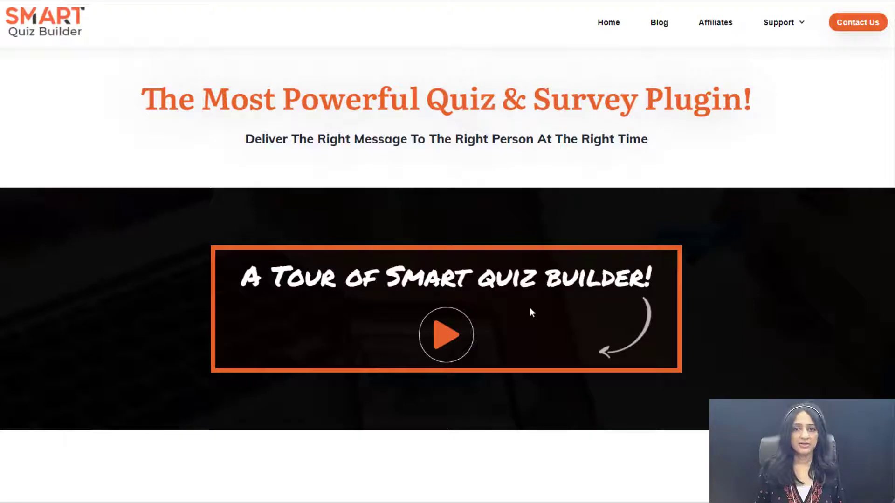
pyautogui.scroll(-6, 380, 336)
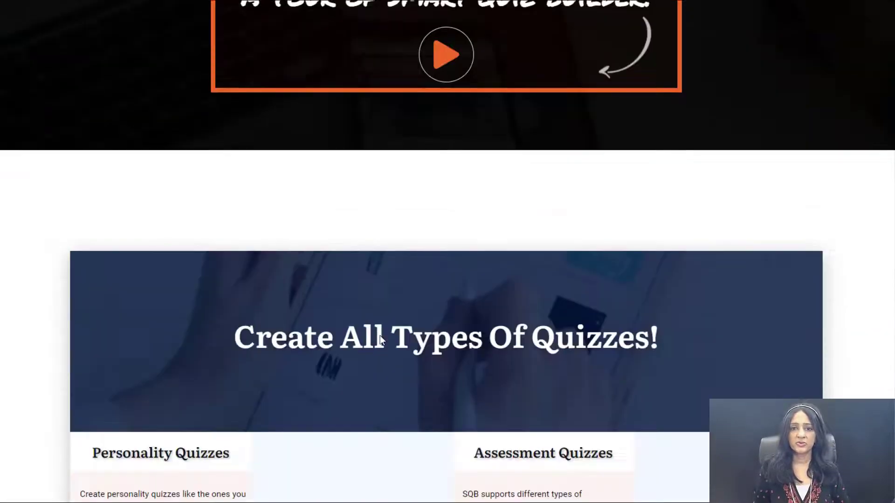
pyautogui.scroll(-3, 379, 336)
pyautogui.click(365, 377)
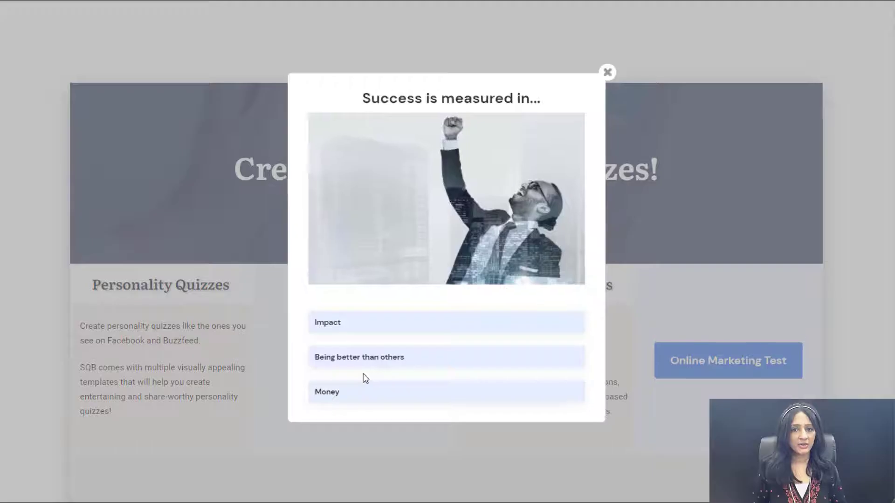
# - Answer the personality quiz with Impact, Notepad and Always, and answer the question on why you created a company
pyautogui.click(361, 330)
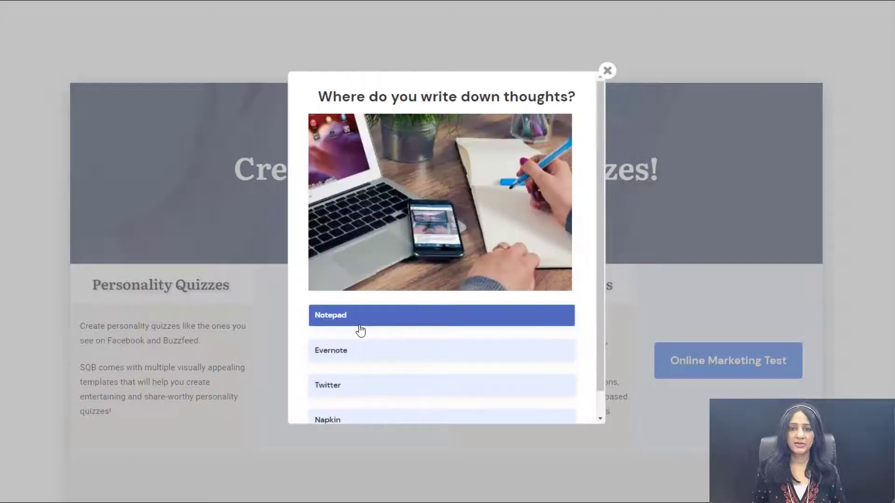
pyautogui.click(364, 325)
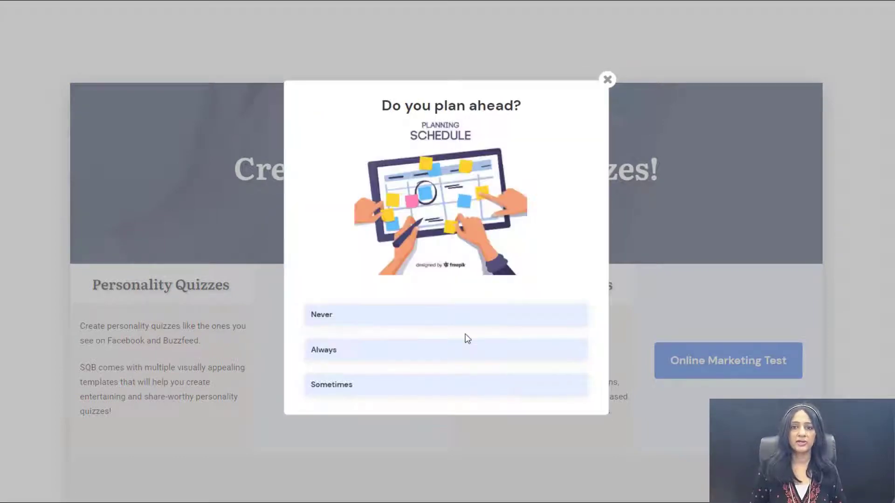
pyautogui.click(434, 354)
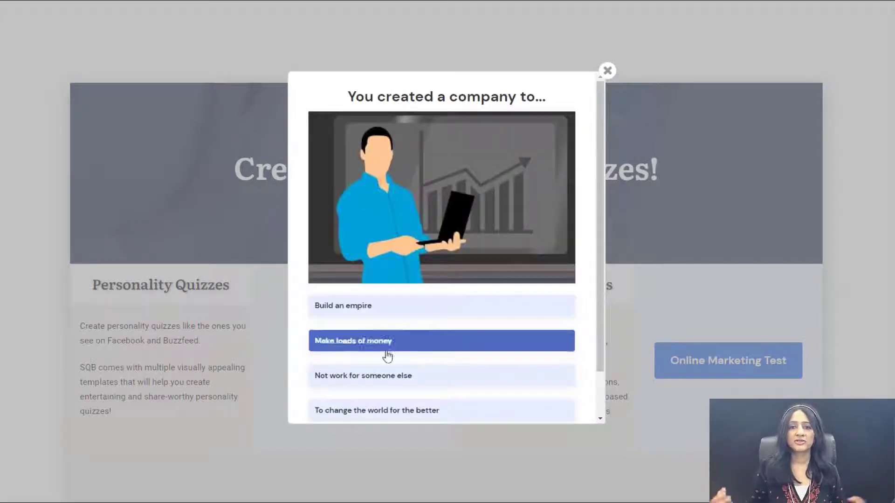
pyautogui.scroll(-1, 385, 368)
pyautogui.click(387, 371)
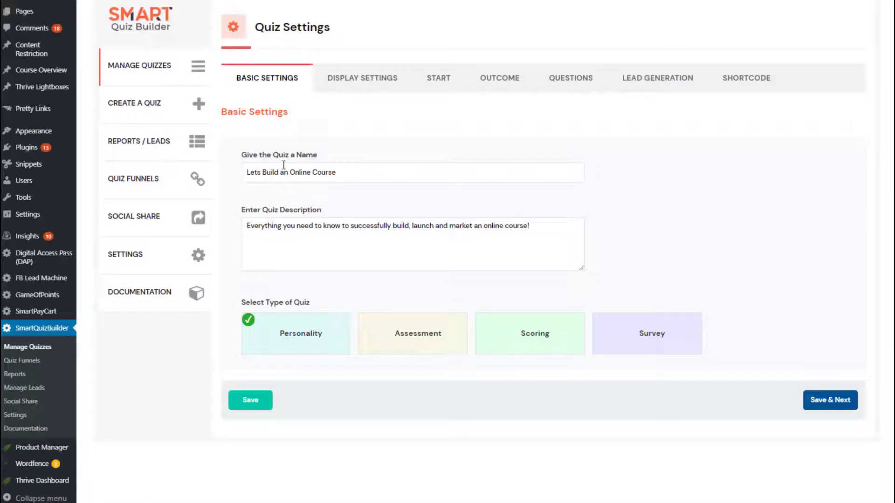
# - Look over the Lets Build an Online Course quiz's name, start screen and first question's answer options
pyautogui.moveTo(372, 177); pyautogui.dragTo(232, 180)
pyautogui.moveTo(44, 257)
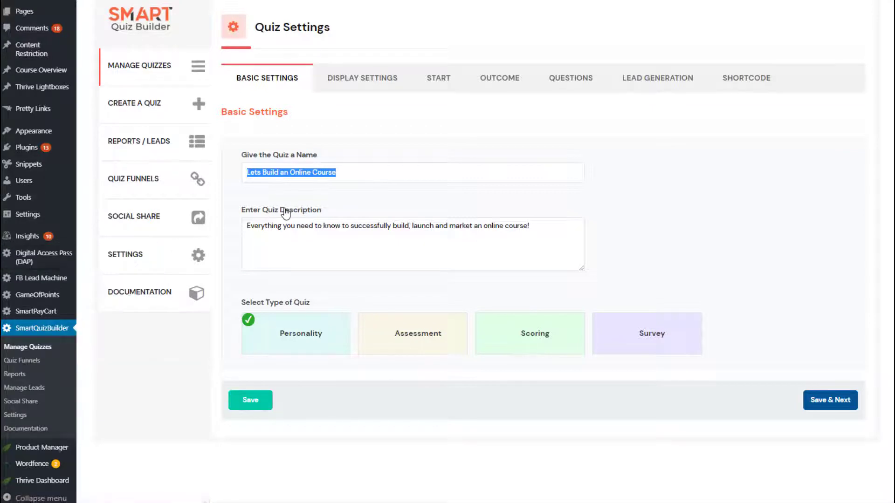
pyautogui.click(344, 169)
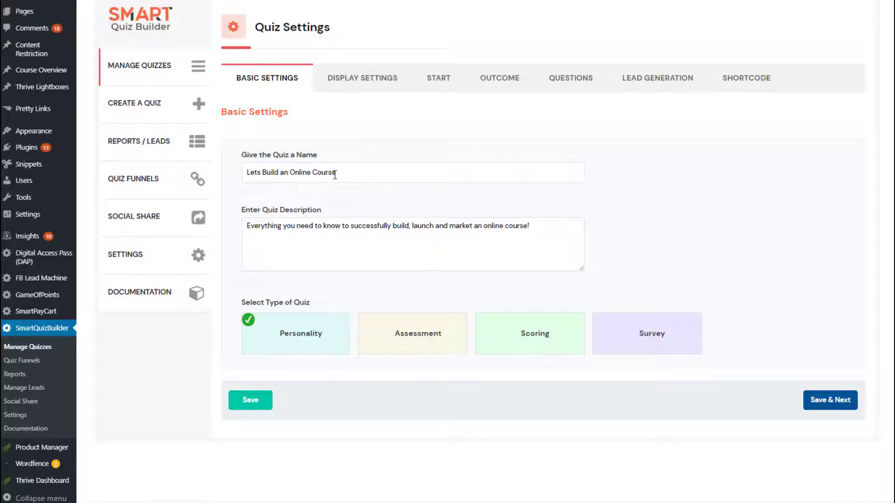
pyautogui.click(438, 78)
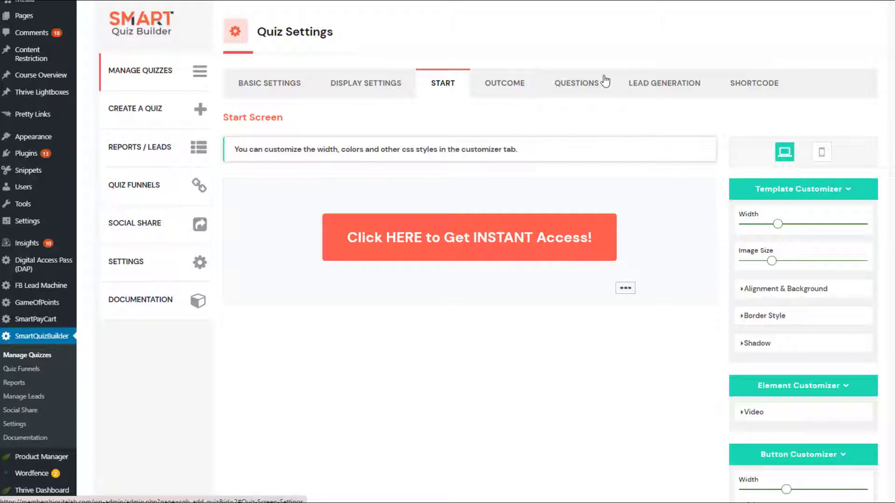
pyautogui.click(499, 95)
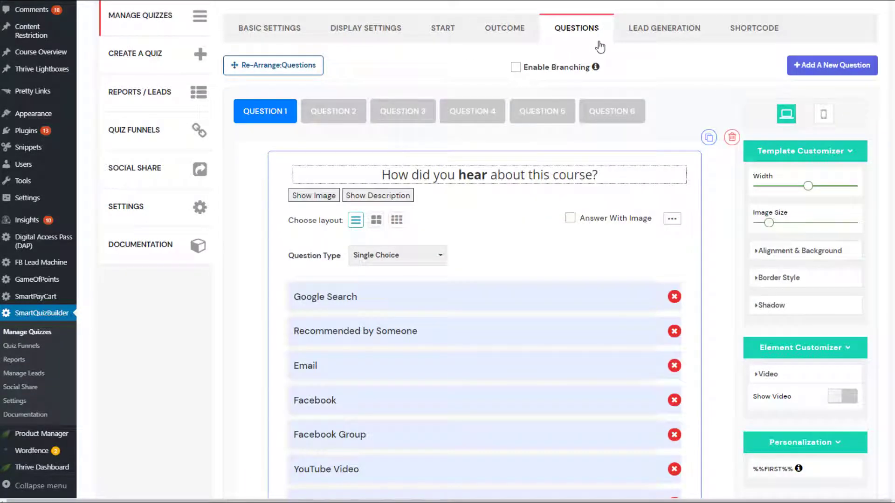
pyautogui.scroll(-8, 348, 206)
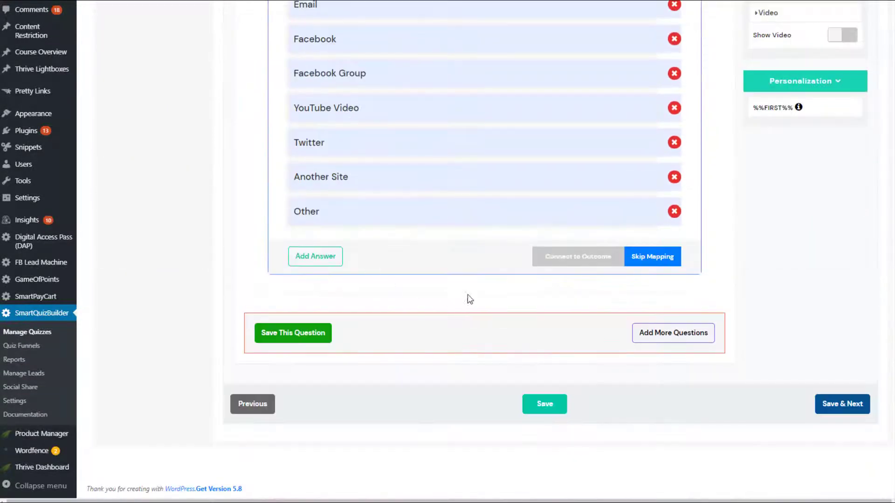
pyautogui.scroll(2, 467, 214)
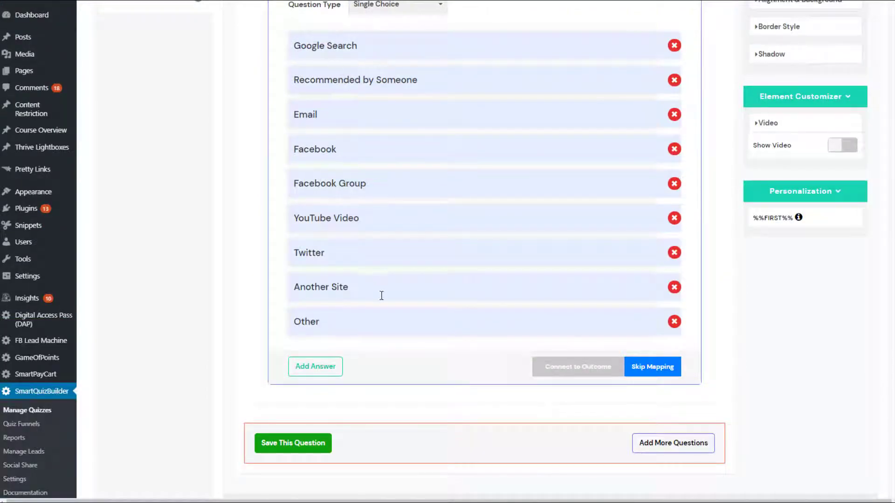
pyautogui.scroll(1, 424, 316)
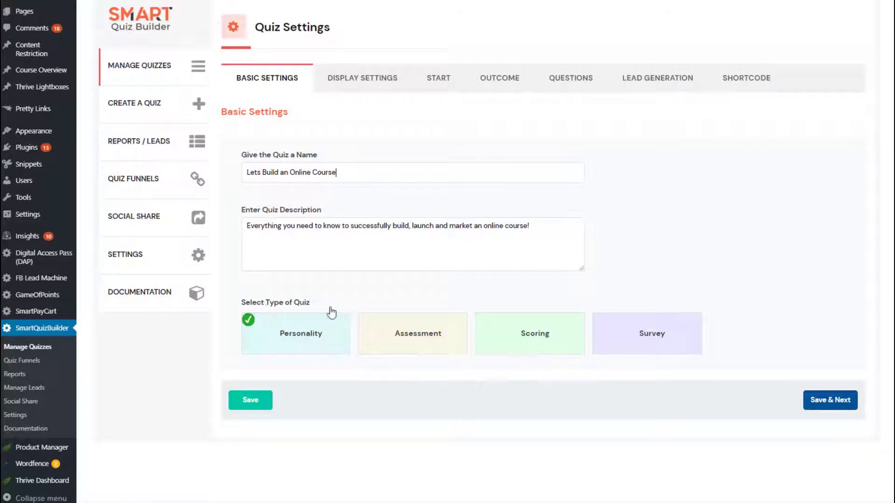
# - Review the quiz's display settings from popup placement down to the templates, and view the start screen's template choices
pyautogui.click(368, 86)
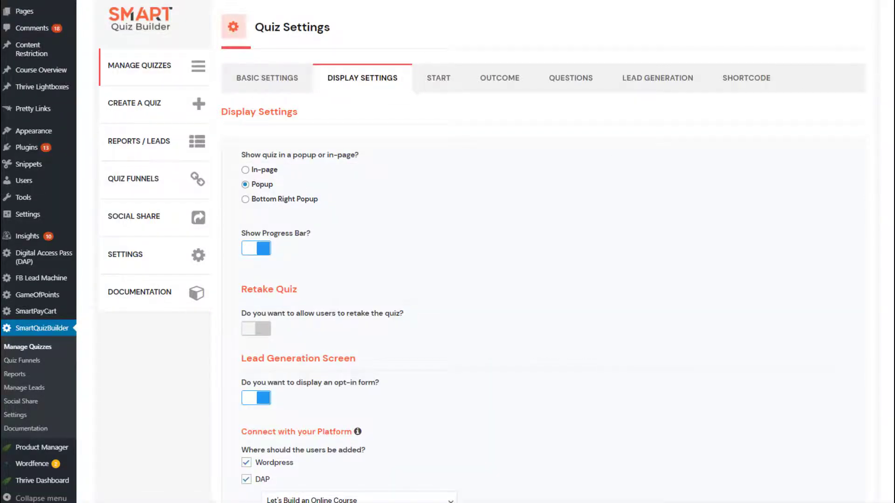
pyautogui.scroll(-6, 364, 93)
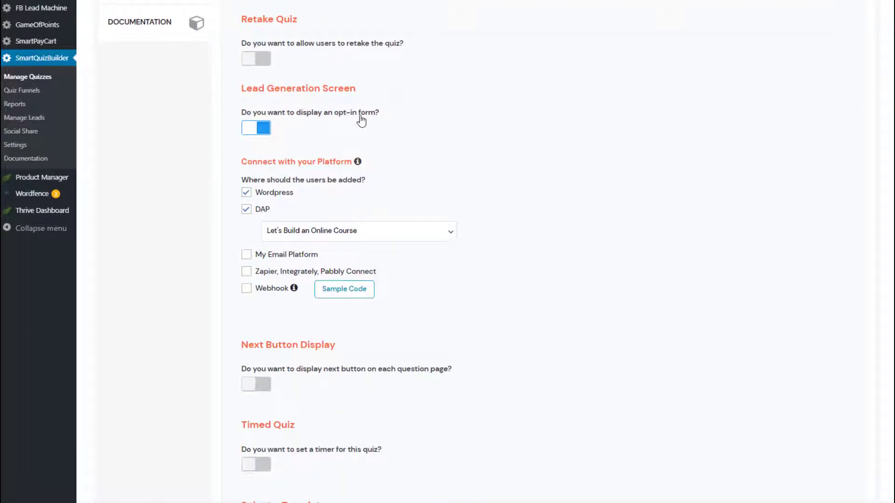
pyautogui.scroll(-3, 340, 32)
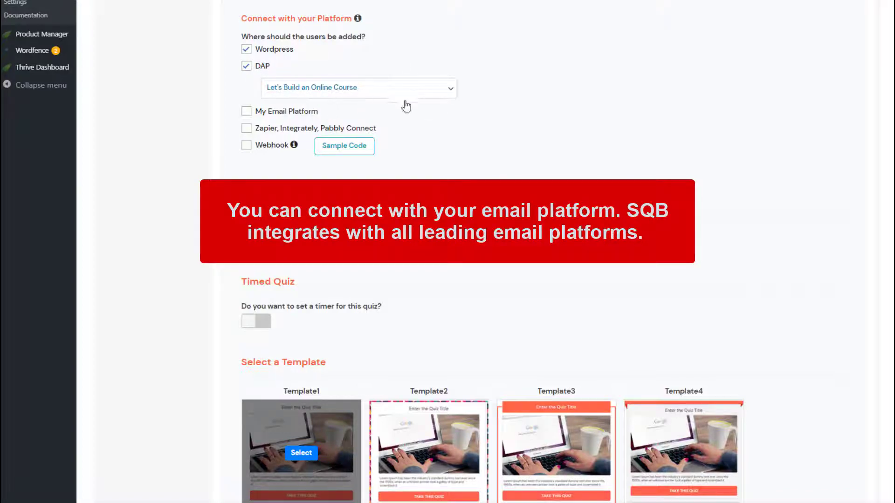
pyautogui.scroll(-5, 429, 175)
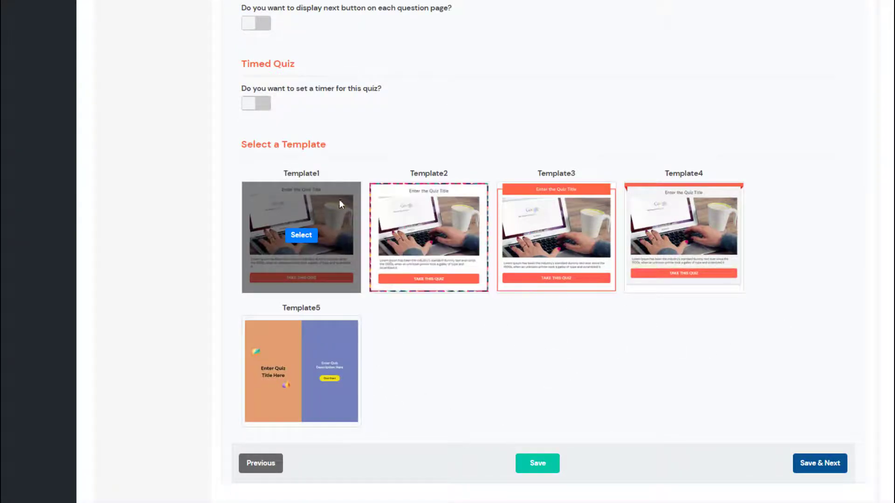
pyautogui.scroll(1, 224, 121)
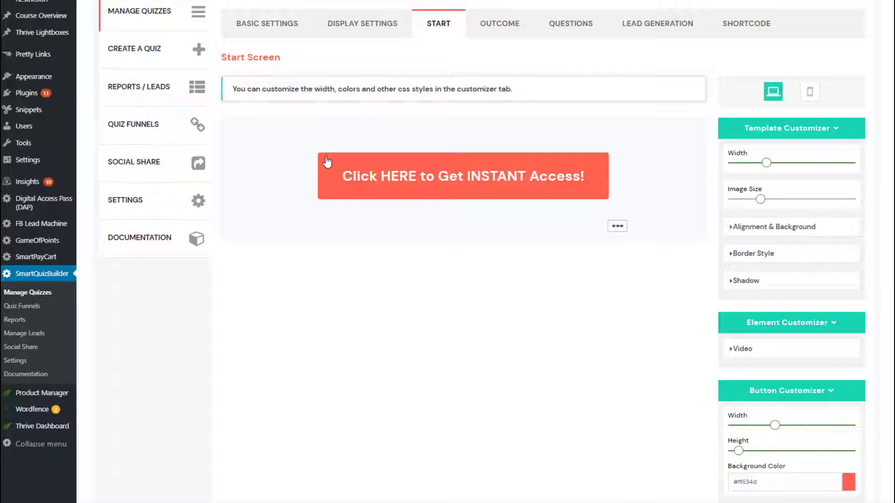
pyautogui.click(613, 227)
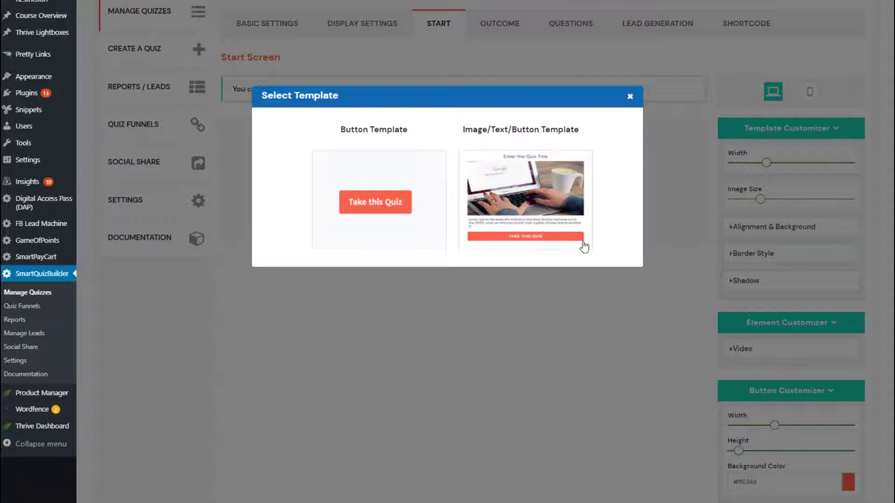
pyautogui.click(628, 97)
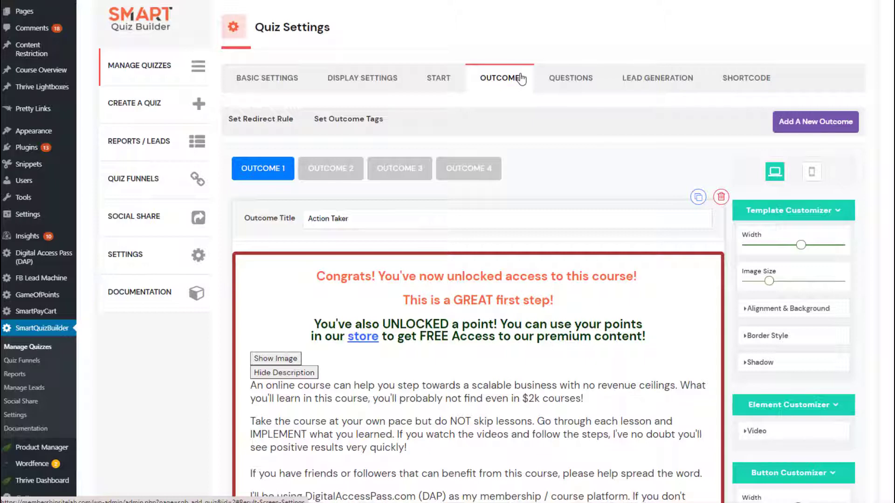
# - Browse the quiz's outcomes 2, 3 and 4
pyautogui.click(325, 177)
pyautogui.click(399, 171)
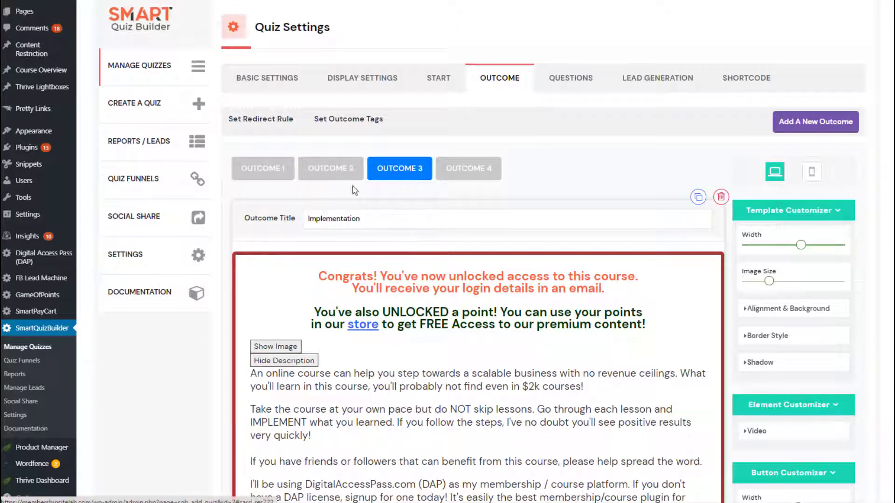
pyautogui.click(446, 176)
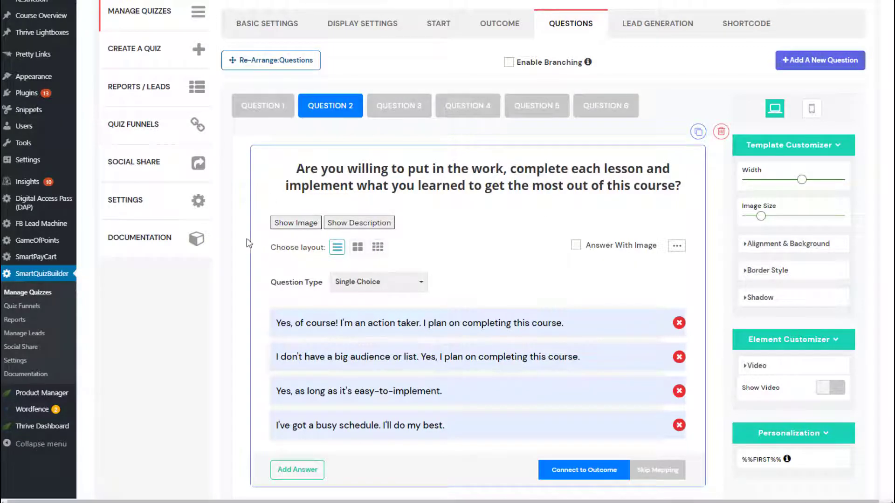
# - Map question 2's action-taker answer to the Action Taker outcome only, and review the outcome mappings of its other answers
pyautogui.scroll(-1, 229, 223)
pyautogui.scroll(-3, 360, 205)
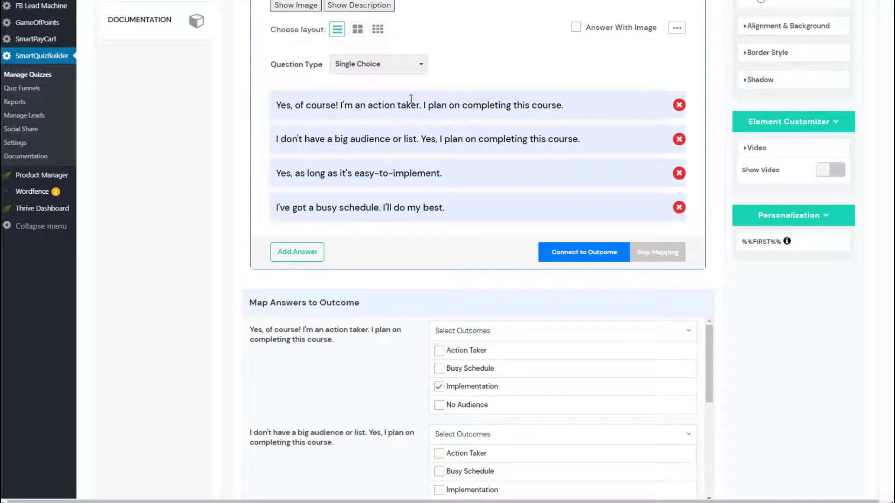
pyautogui.scroll(-2, 209, 218)
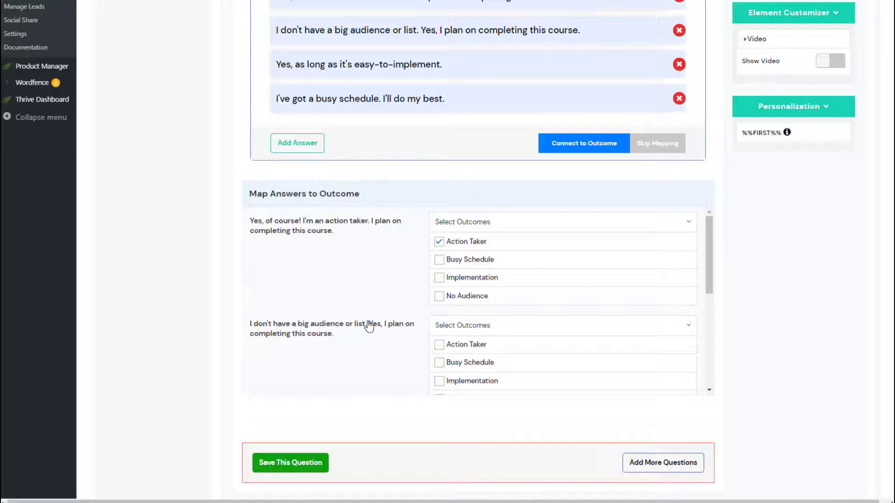
pyautogui.scroll(-1, 527, 309)
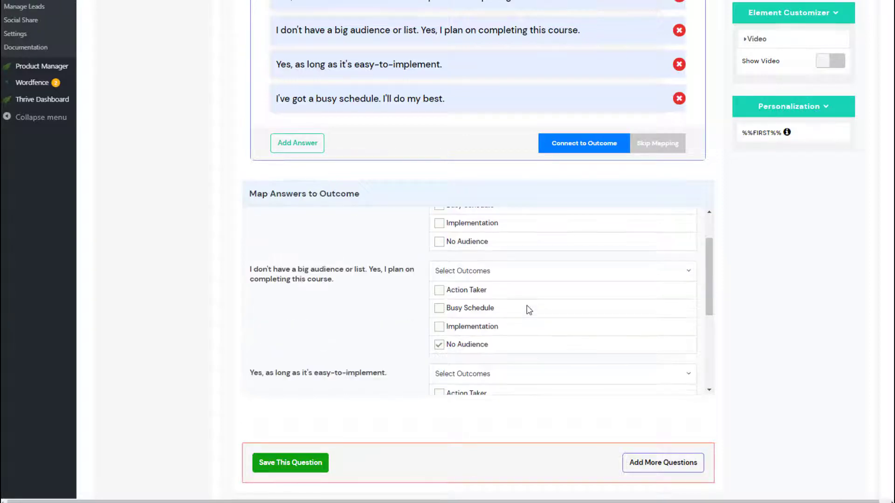
pyautogui.click(449, 345)
pyautogui.scroll(-2, 299, 315)
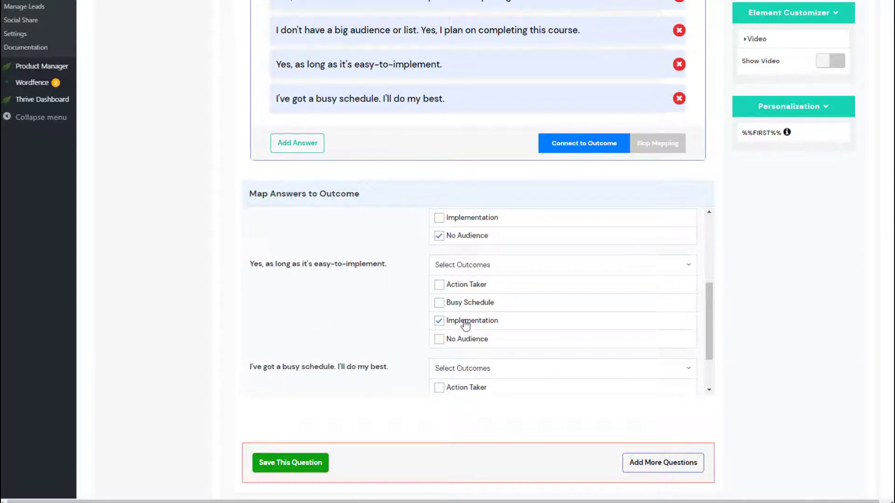
pyautogui.scroll(-1, 325, 320)
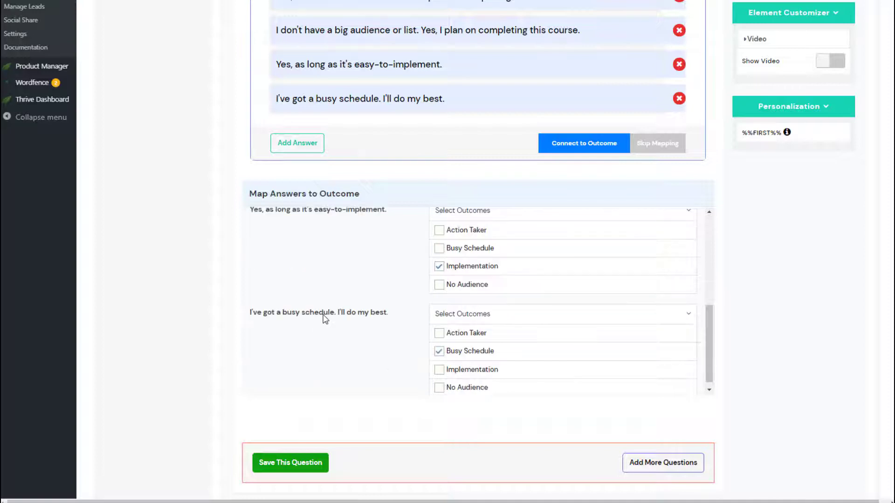
pyautogui.scroll(-1, 291, 313)
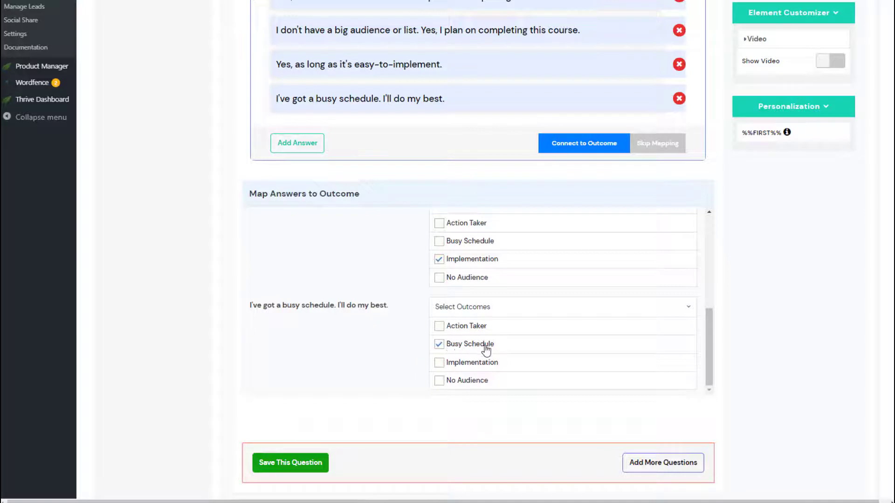
# - Try adding the Action Taker outcome to question 2's busy-schedule answer, and remove it again
pyautogui.click(440, 328)
pyautogui.click(440, 327)
pyautogui.scroll(-1, 254, 200)
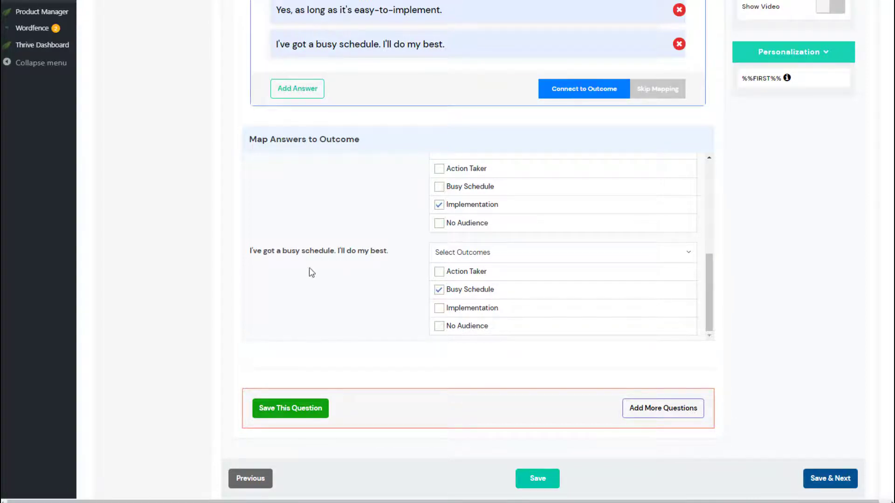
# - Return to question 1 about how people heard about the course, and look over its answers and mapping choice
pyautogui.scroll(5, 312, 272)
pyautogui.scroll(5, 339, 204)
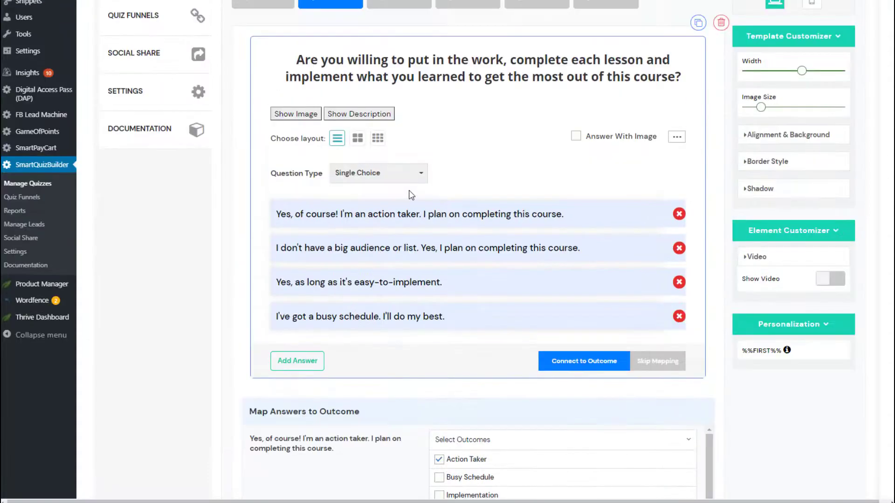
pyautogui.scroll(2, 408, 191)
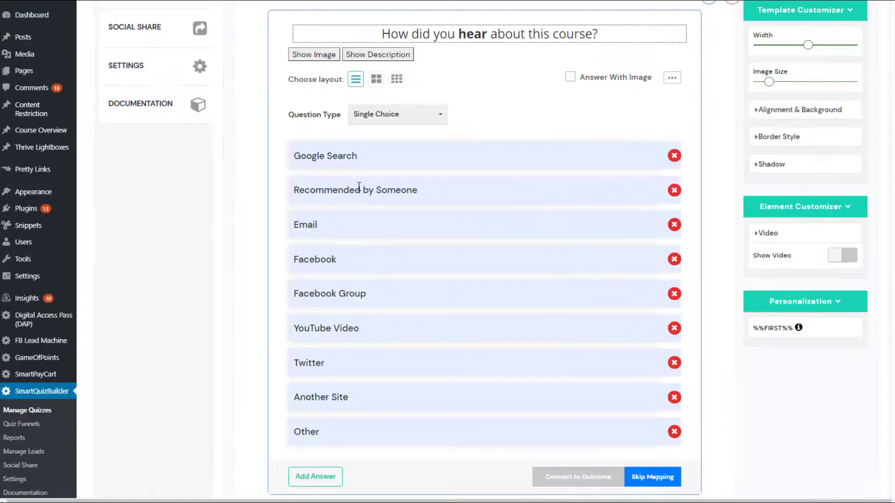
pyautogui.scroll(3, 358, 186)
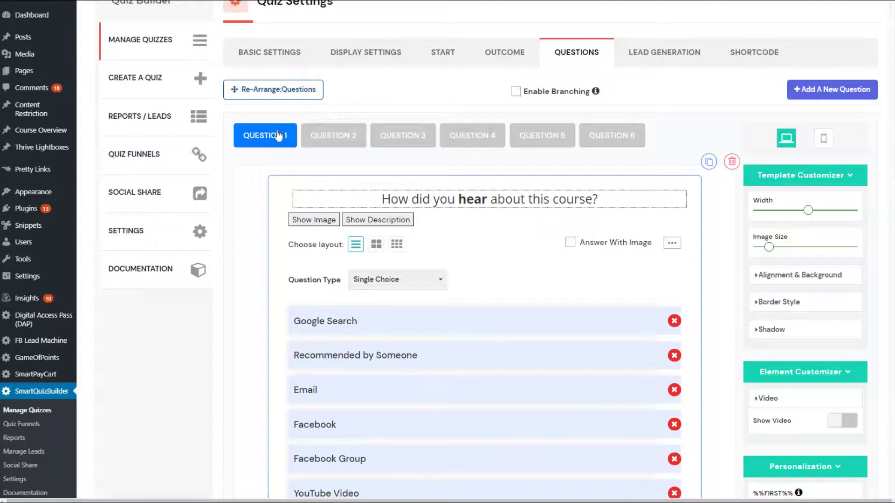
pyautogui.scroll(-3, 310, 246)
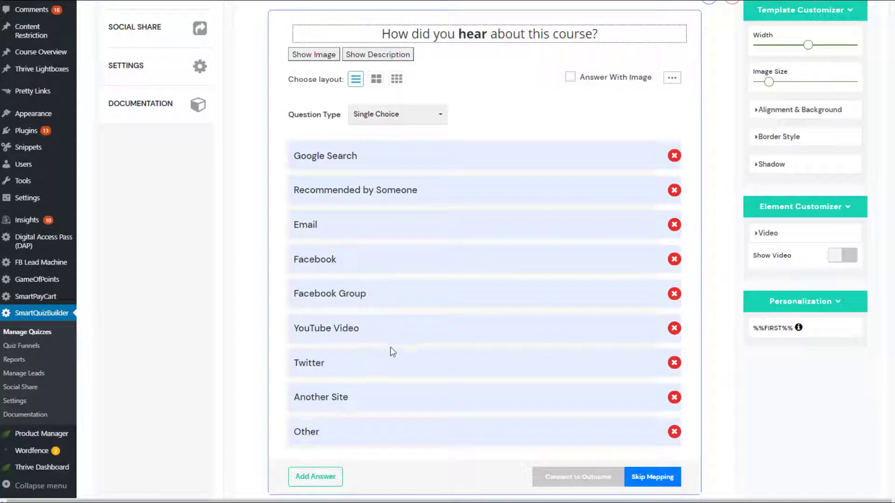
pyautogui.scroll(-1, 399, 398)
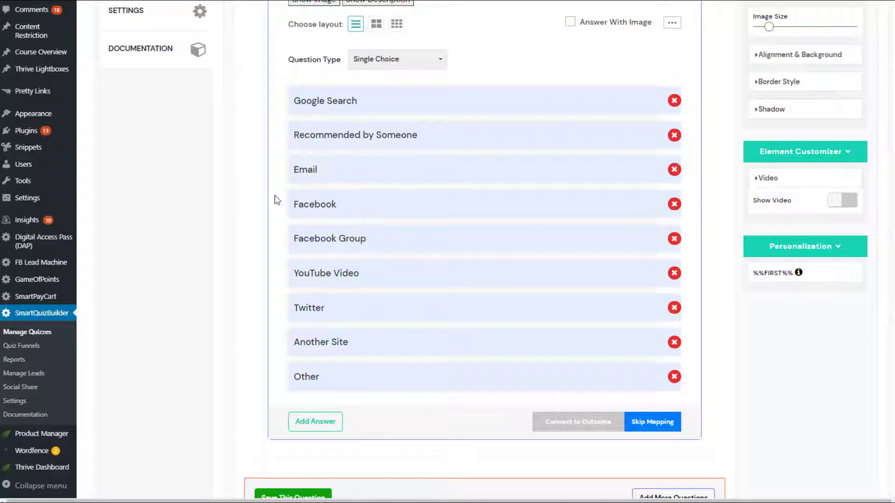
# - Switch to question 2 about willingness to put in the work, and review its answers and their outcome mappings
pyautogui.scroll(4, 264, 197)
pyautogui.click(335, 89)
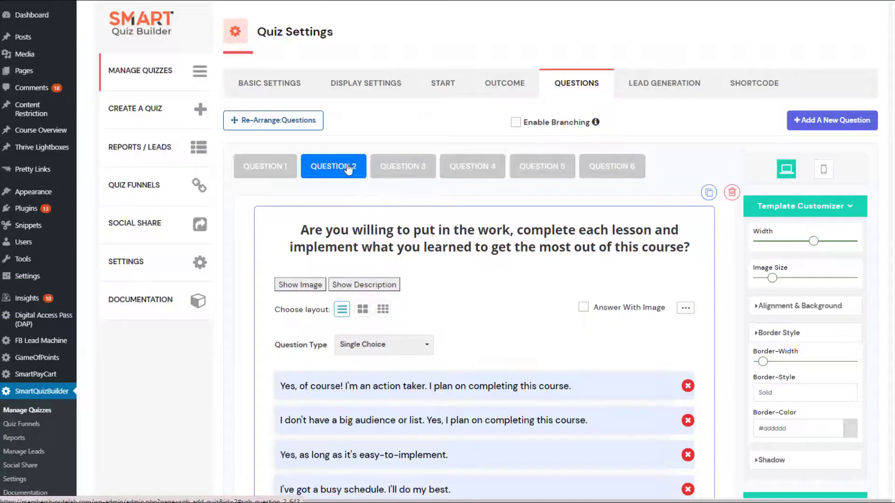
pyautogui.scroll(-4, 338, 160)
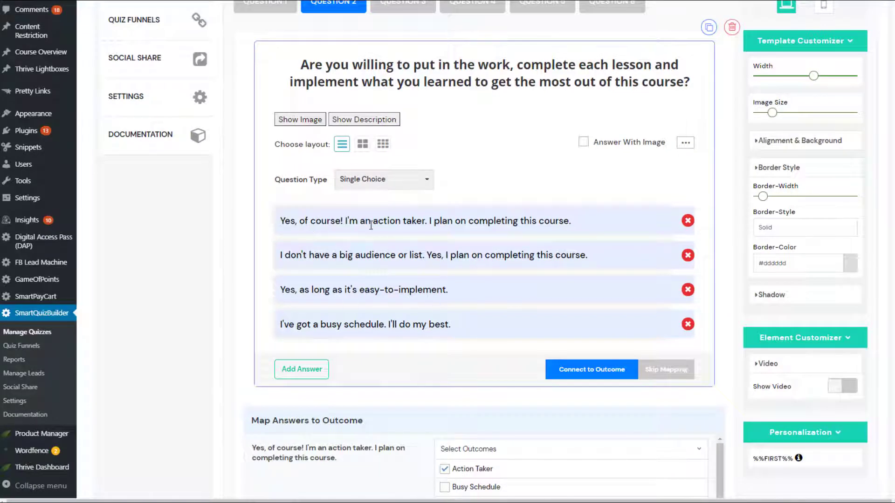
pyautogui.scroll(-3, 264, 244)
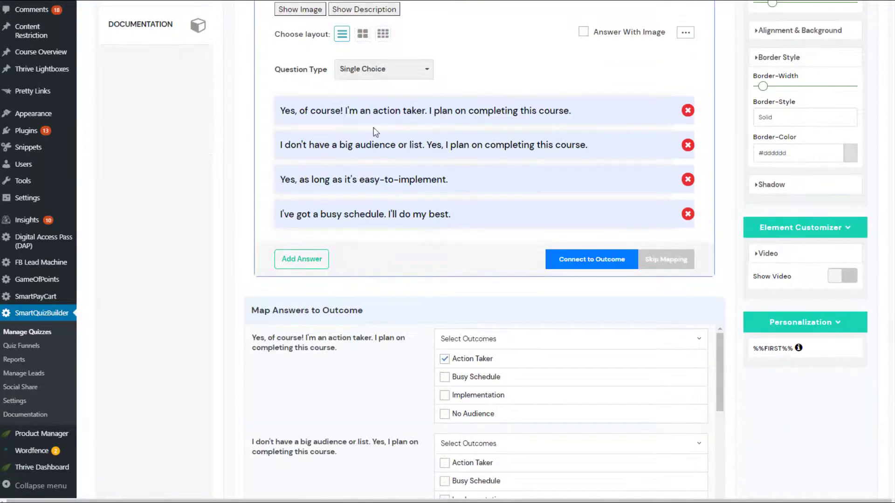
pyautogui.scroll(-3, 306, 191)
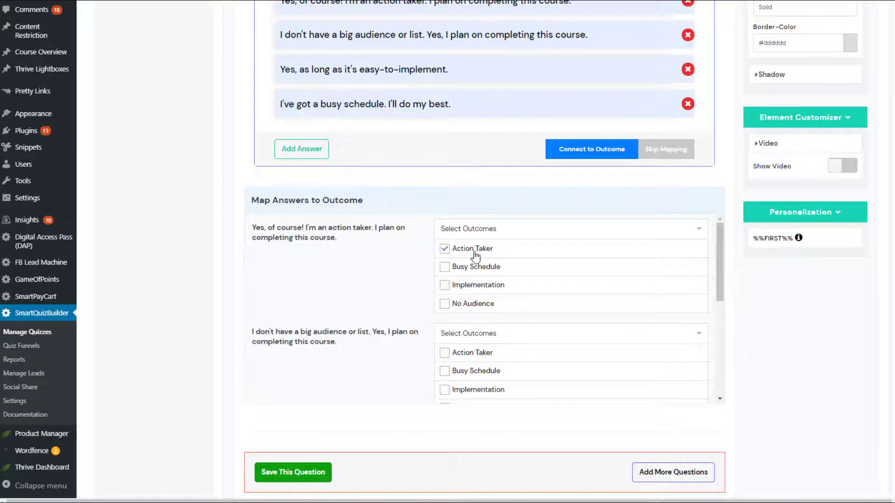
pyautogui.scroll(-2, 264, 233)
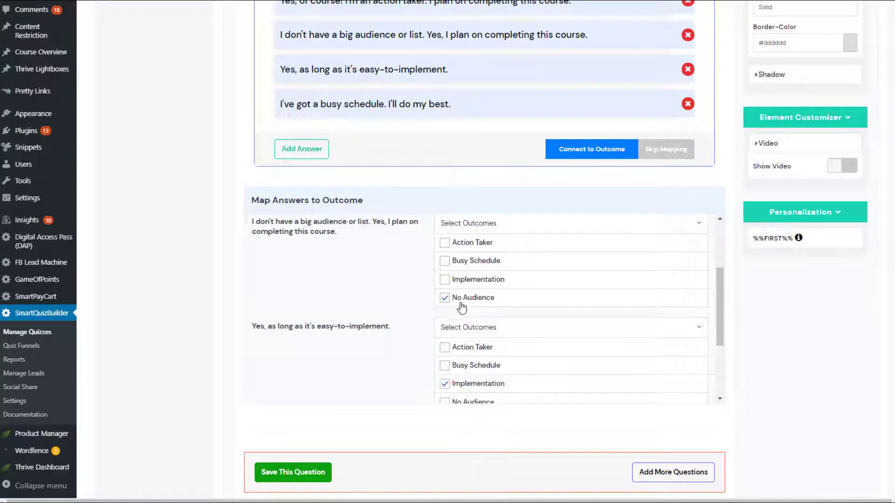
pyautogui.scroll(5, 261, 285)
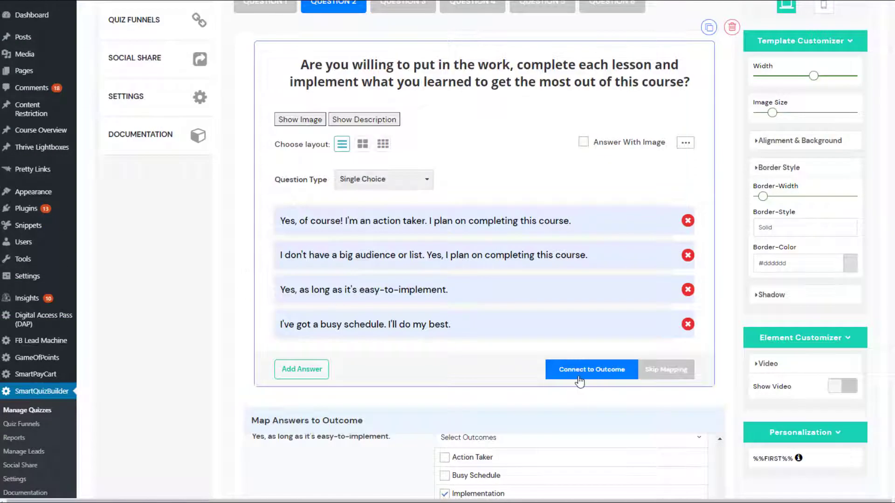
pyautogui.scroll(1, 293, 252)
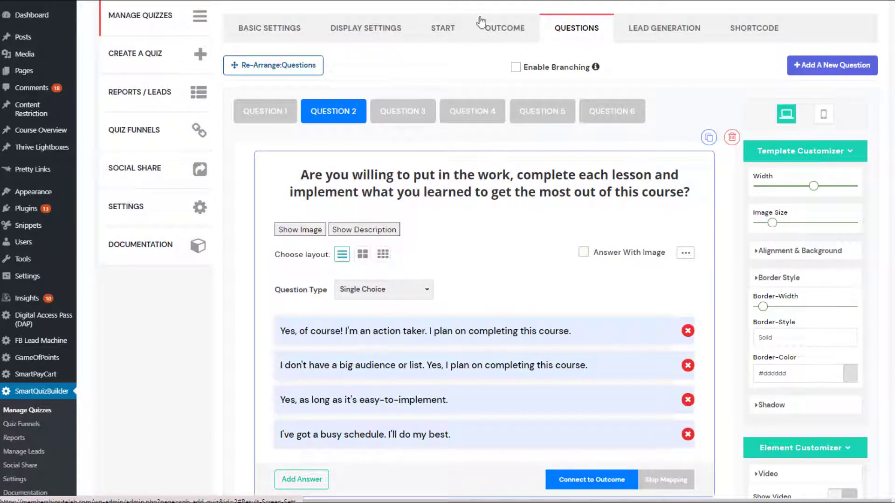
# - Look over the opt-in form, and examine the display settings for lead generation and platform connections
pyautogui.click(673, 29)
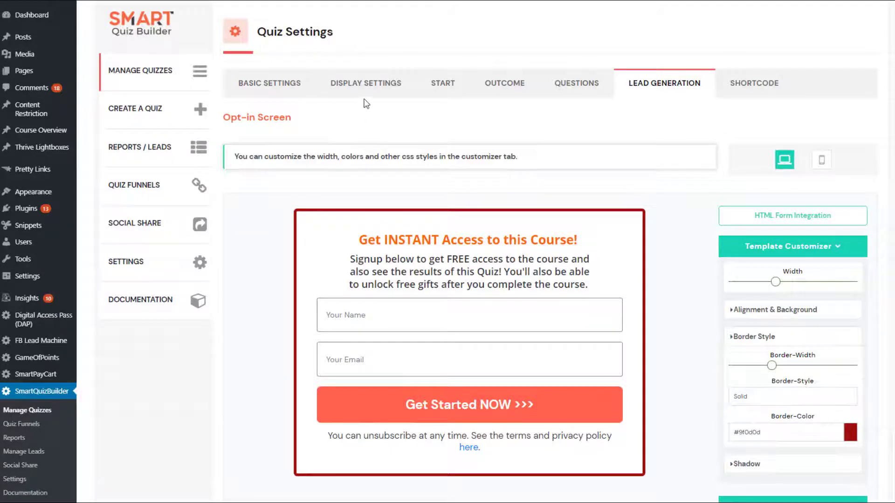
pyautogui.click(365, 83)
pyautogui.scroll(-7, 395, 233)
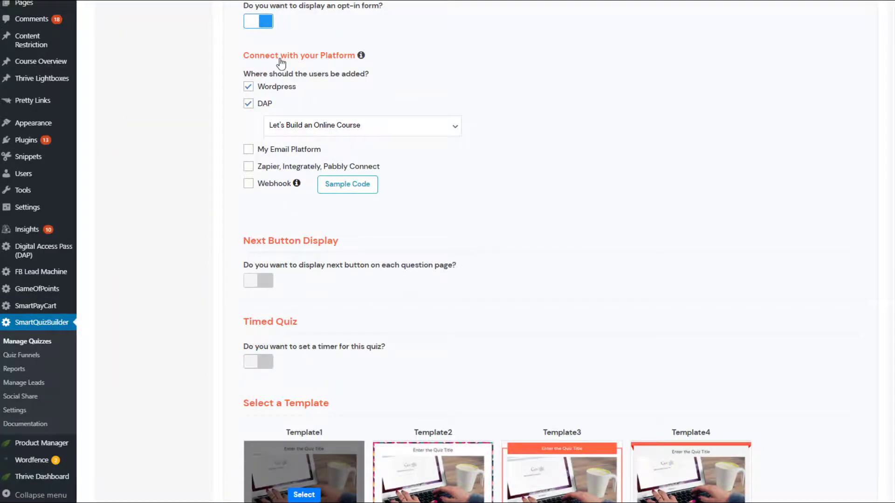
pyautogui.scroll(8, 405, 153)
pyautogui.scroll(-4, 326, 140)
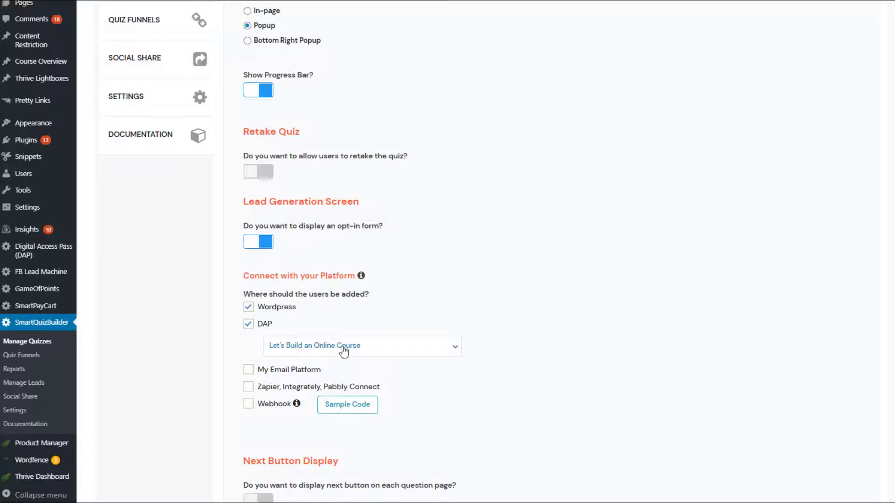
# - Enable My Email Platform and Zapier, Integrately, Pabbly Connect as destinations where quiz users are added
pyautogui.click(251, 369)
pyautogui.scroll(-2, 350, 327)
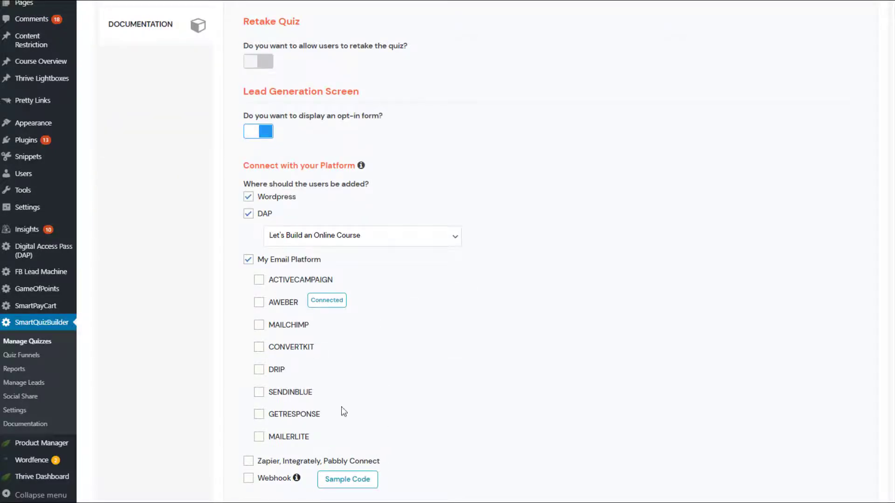
pyautogui.scroll(-2, 347, 405)
pyautogui.click(249, 351)
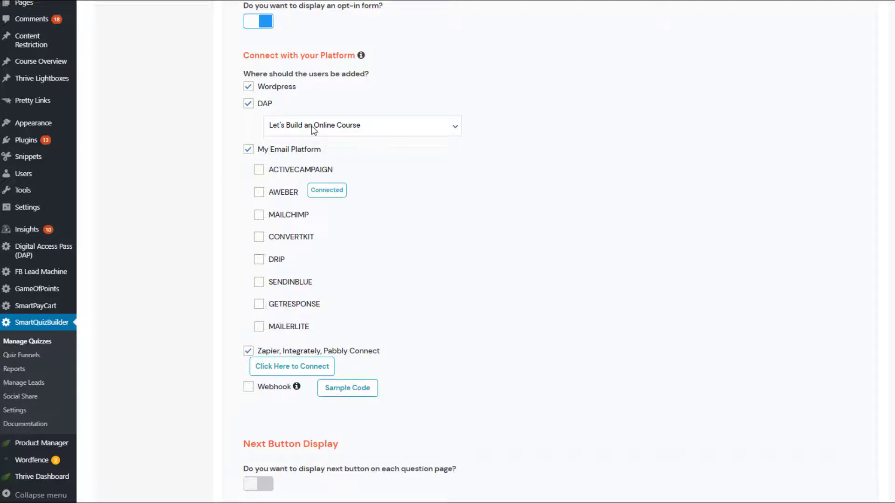
# - Return to the opt-in screen and enable HTML Form Integration, leaving its HTML code field empty
pyautogui.scroll(10, 561, 164)
pyautogui.click(657, 139)
pyautogui.scroll(-1, 770, 224)
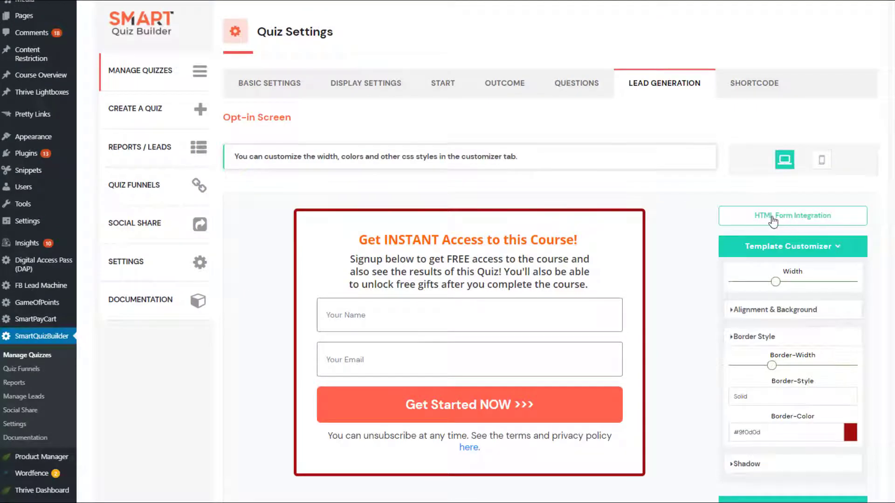
pyautogui.click(795, 224)
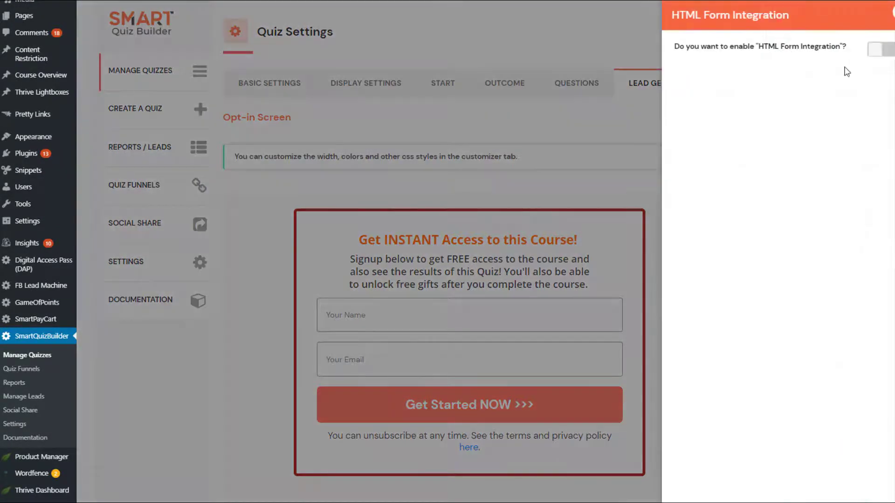
pyautogui.click(878, 55)
pyautogui.click(777, 102)
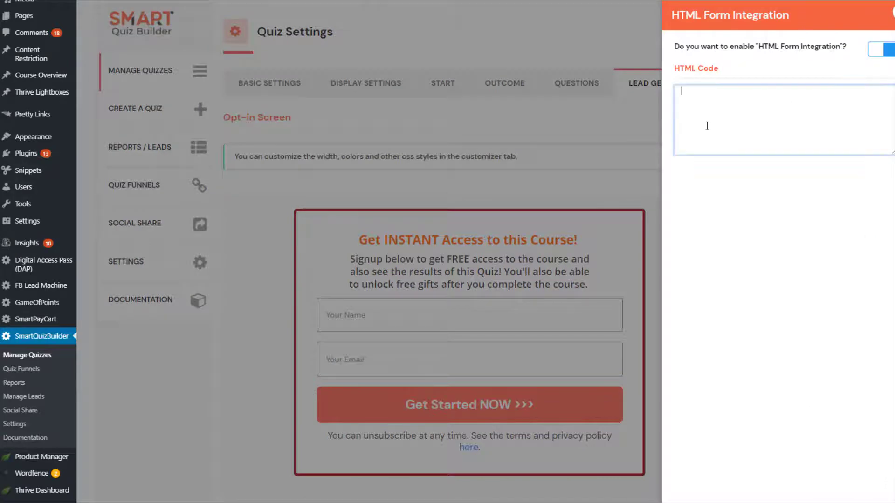
pyautogui.click(892, 13)
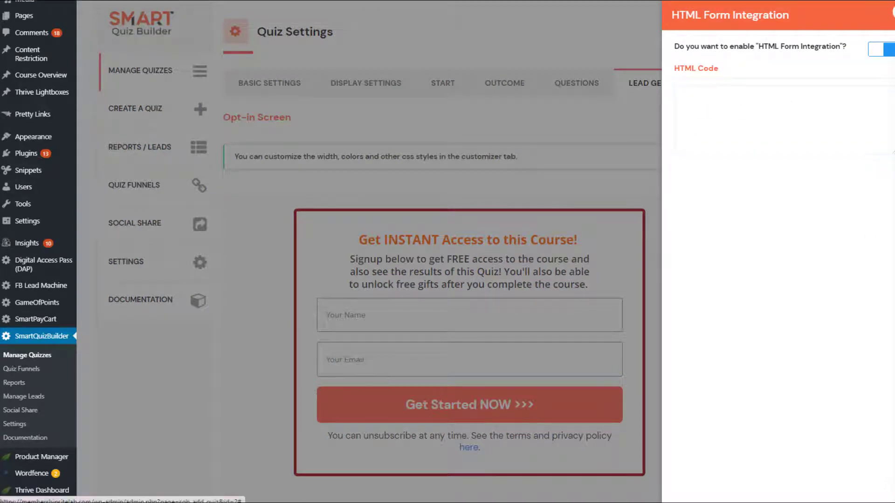
# - Set the opt-in form's border color to #f5f0f0 and open its heading text for editing
pyautogui.scroll(-1, 188, 259)
pyautogui.scroll(-2, 187, 259)
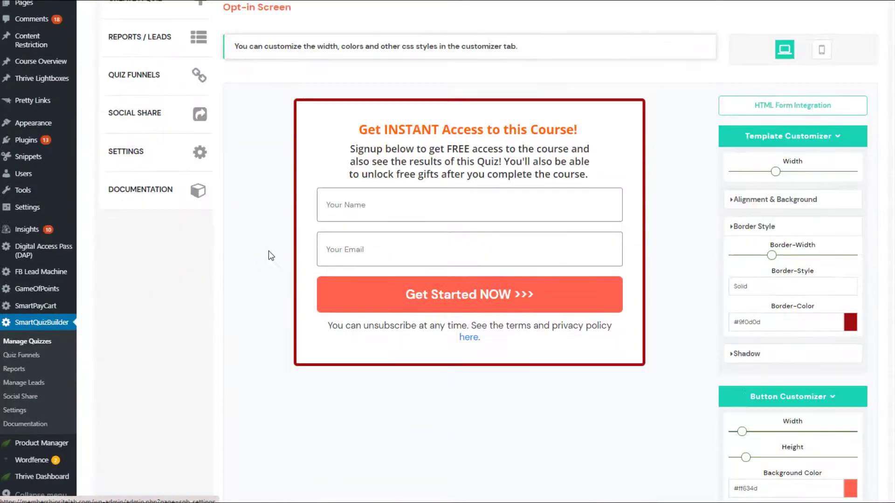
pyautogui.scroll(-1, 725, 380)
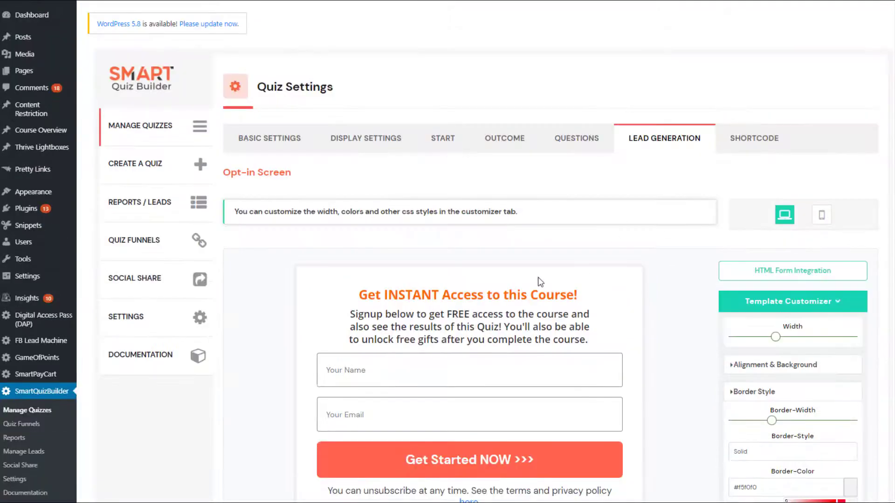
pyautogui.click(536, 294)
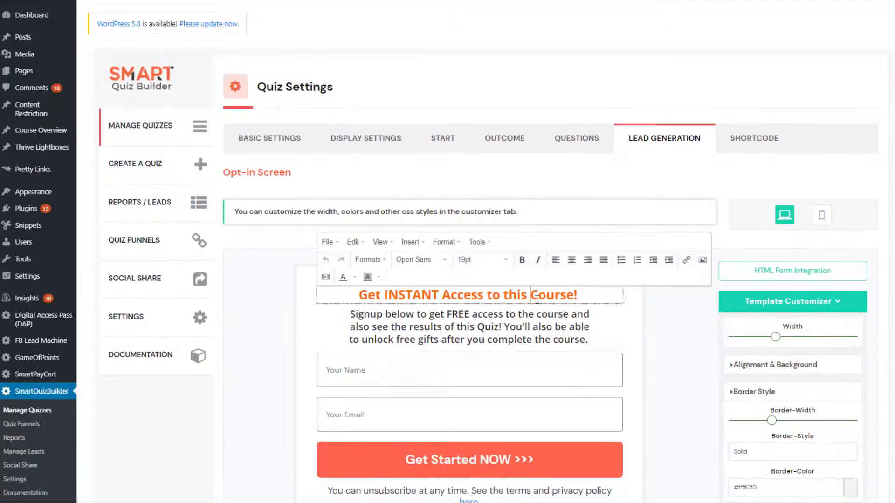
# - View the quiz's shortcode options, display and select the embed code for other sites, and close it again
pyautogui.click(769, 139)
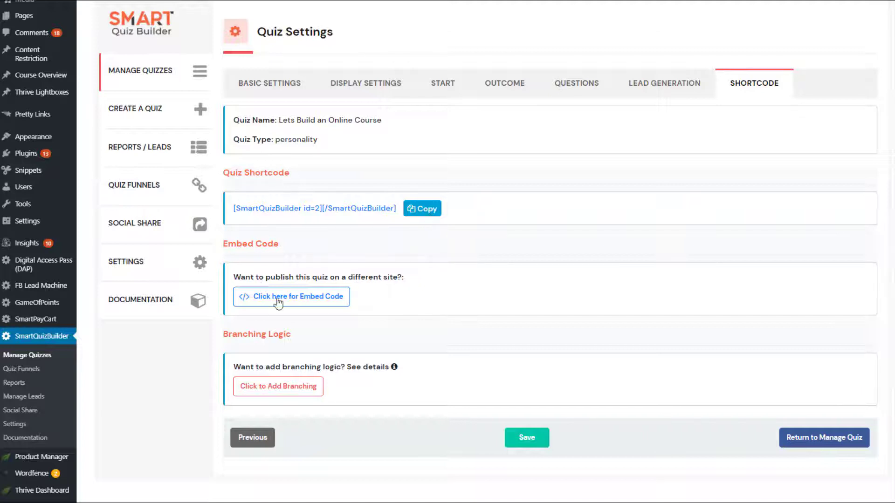
pyautogui.click(313, 305)
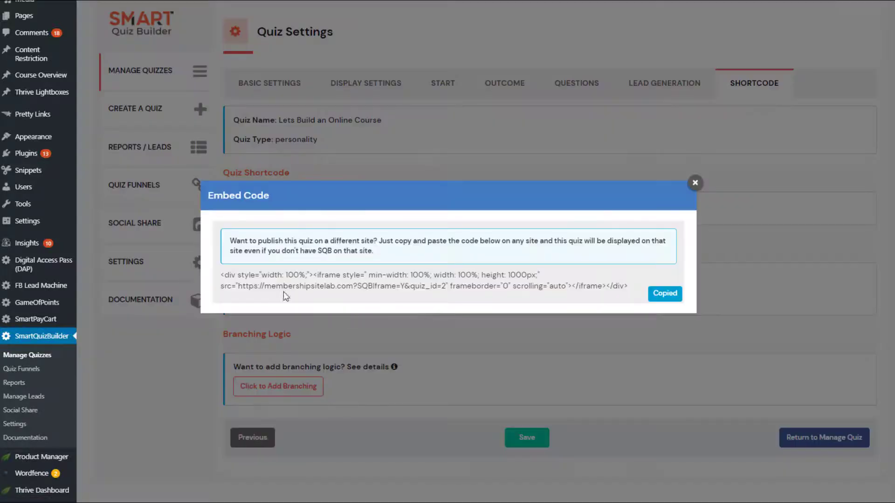
pyautogui.moveTo(629, 287); pyautogui.dragTo(224, 275)
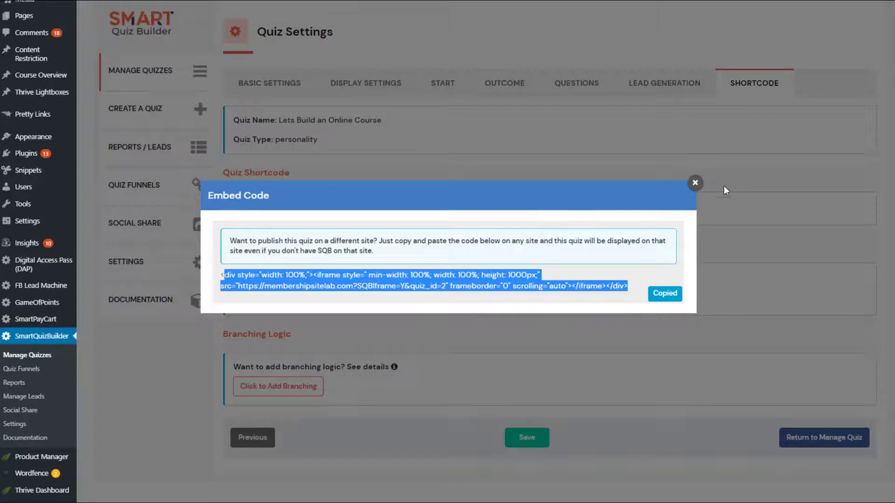
pyautogui.click(695, 184)
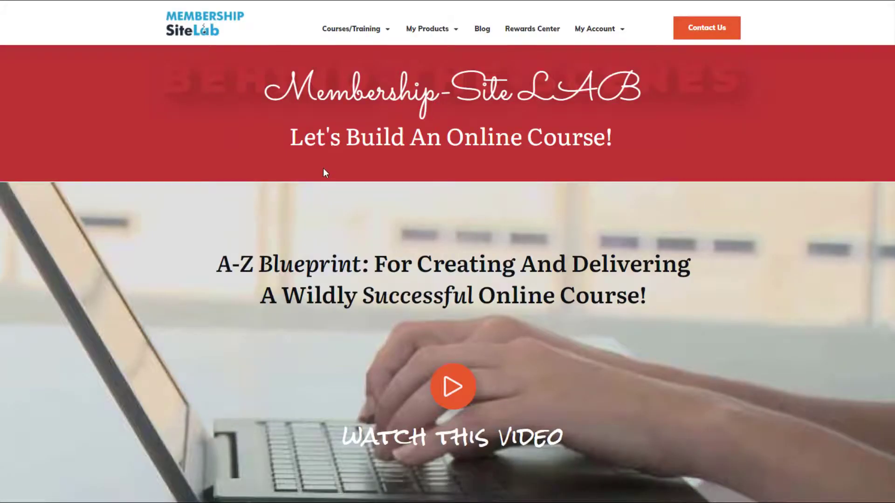
# - On the Let's Build An Online Course page, start the quiz, answer Google Search and the action-taker option, and continue to the WordPress question
pyautogui.scroll(-10, 407, 209)
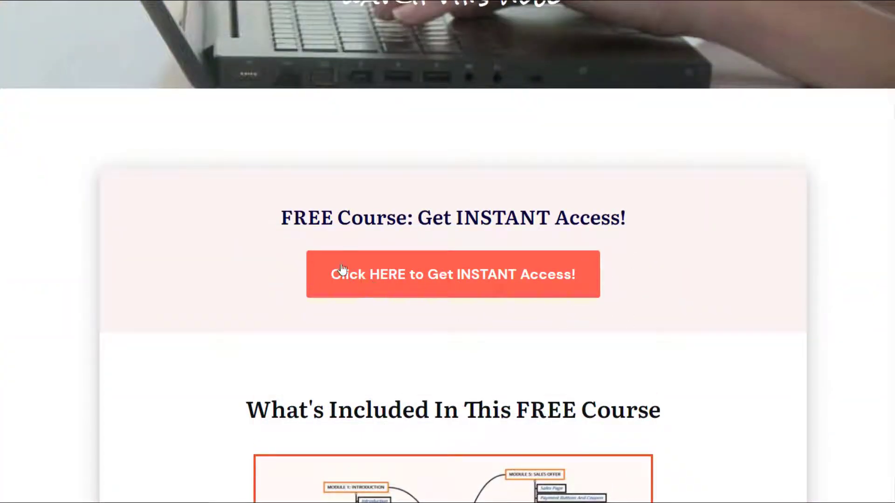
pyautogui.click(444, 288)
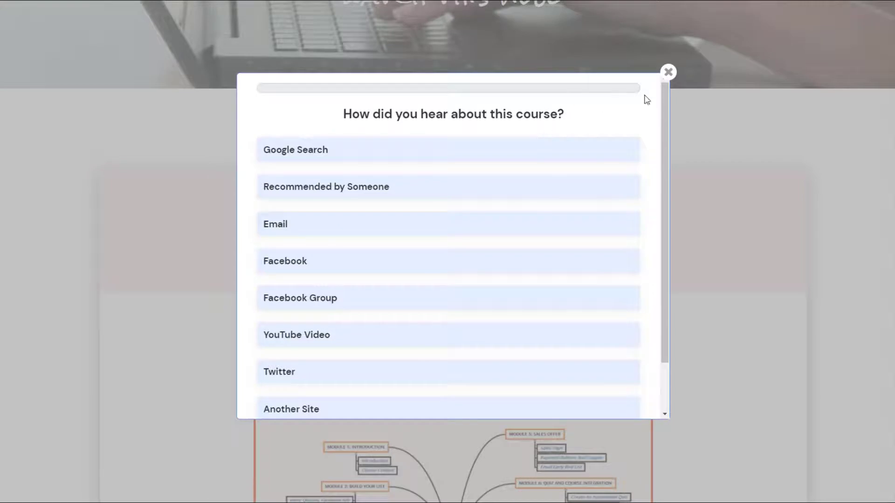
pyautogui.click(392, 150)
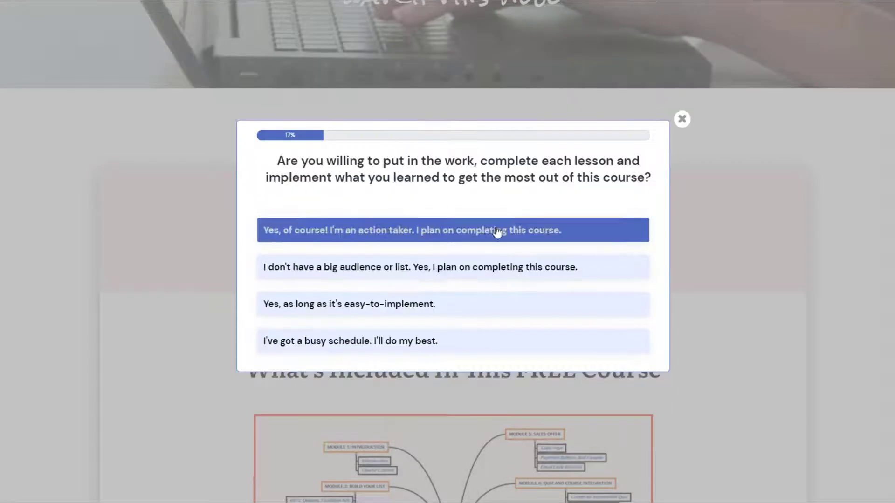
pyautogui.click(497, 232)
pyautogui.click(499, 239)
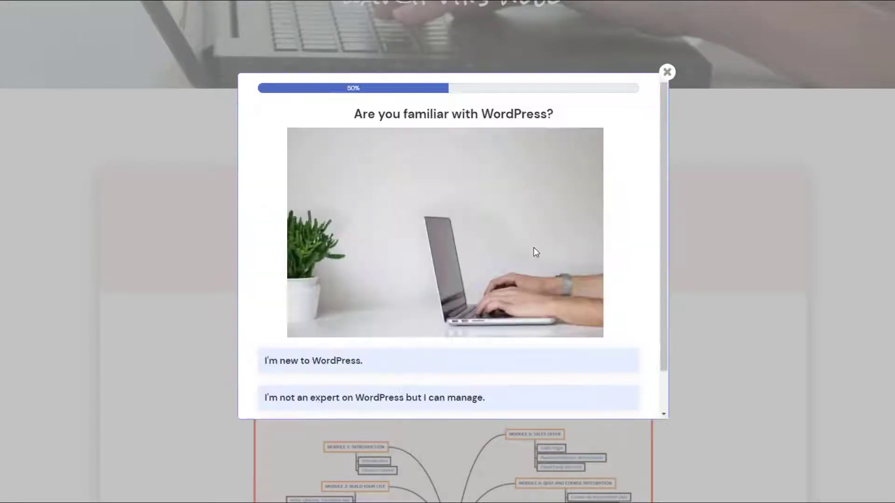
# - Answer that you are new to WordPress, answer the following question, and submit "No audience" as the main challenge
pyautogui.click(493, 368)
pyautogui.click(504, 362)
pyautogui.click(501, 350)
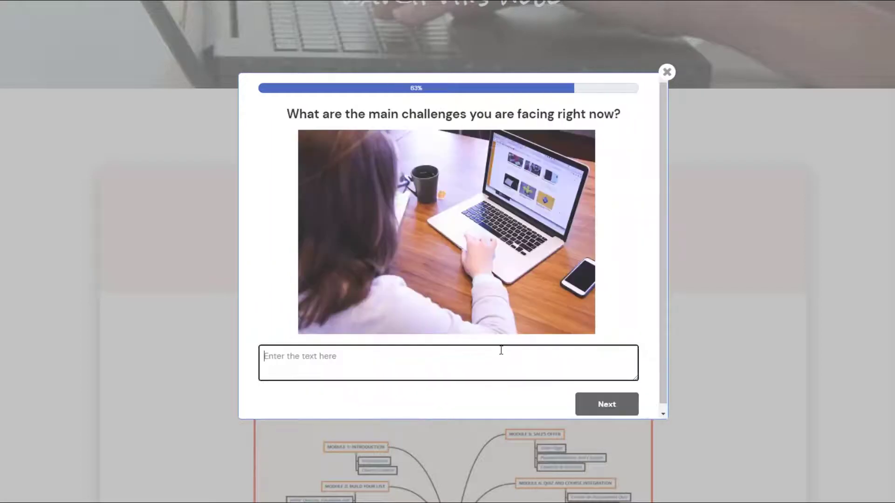
pyautogui.write('No audience')
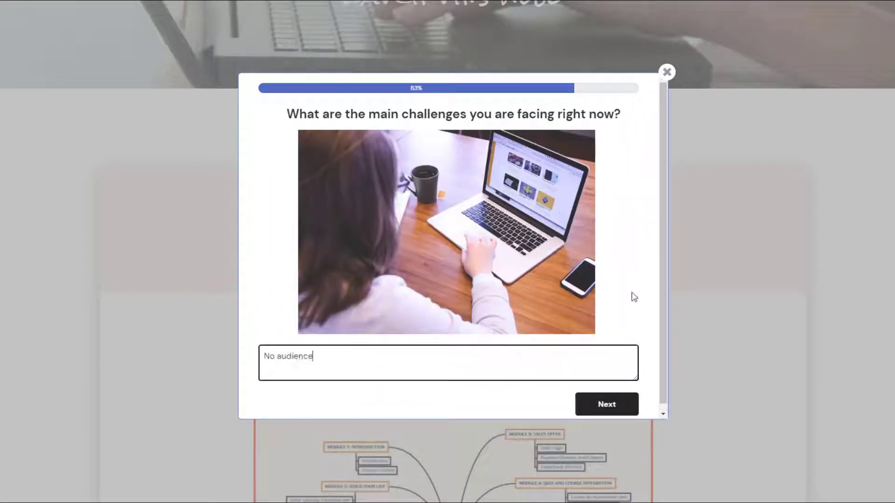
pyautogui.click(614, 412)
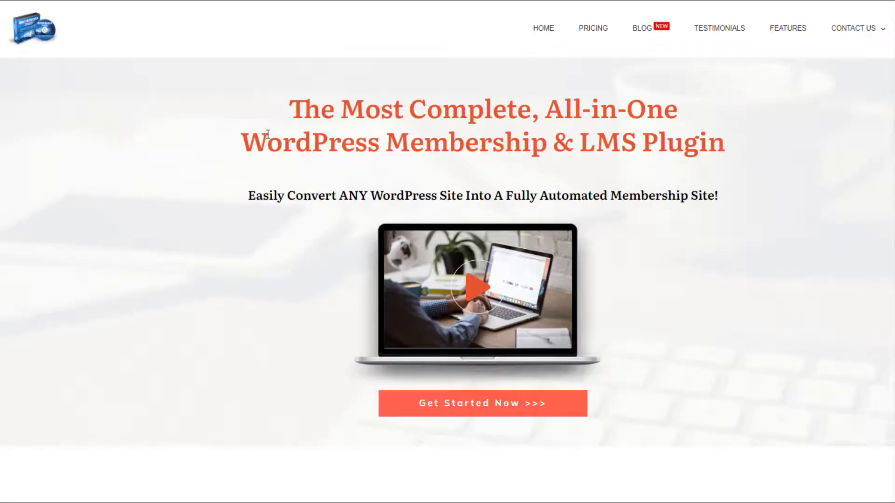
# - On the DAP plugin's site, start the short quiz, choose Google as the source, and answer that you already have a membership site
pyautogui.scroll(-7, 713, 215)
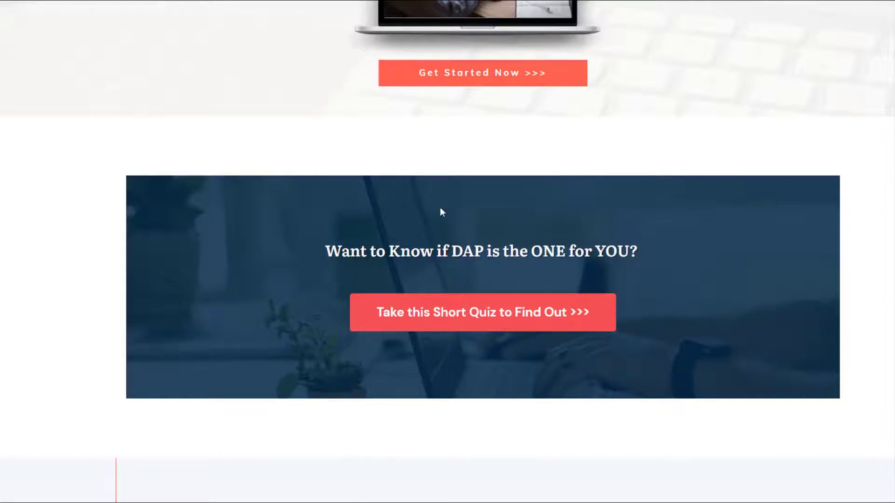
pyautogui.click(501, 321)
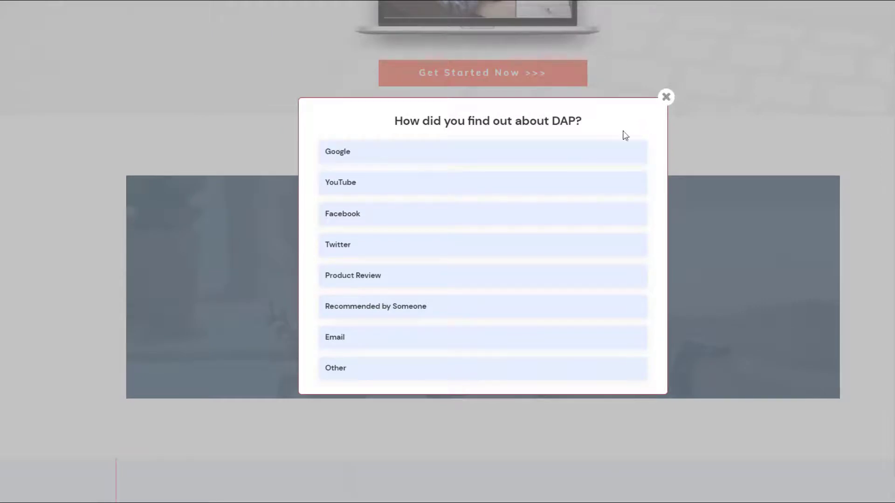
pyautogui.click(349, 160)
pyautogui.click(435, 317)
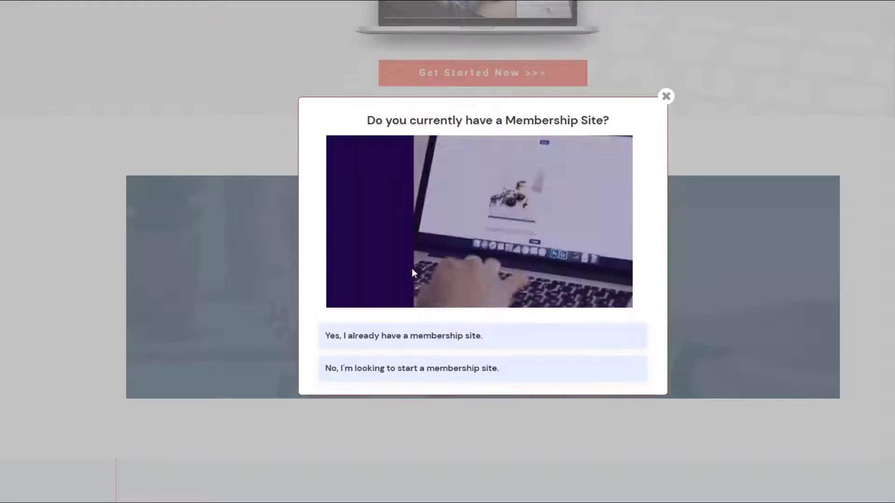
pyautogui.click(485, 334)
pyautogui.click(512, 334)
# - Choose Online Courses as what the site will sell, and continue through the quiz to the website setup help question
pyautogui.click(324, 158)
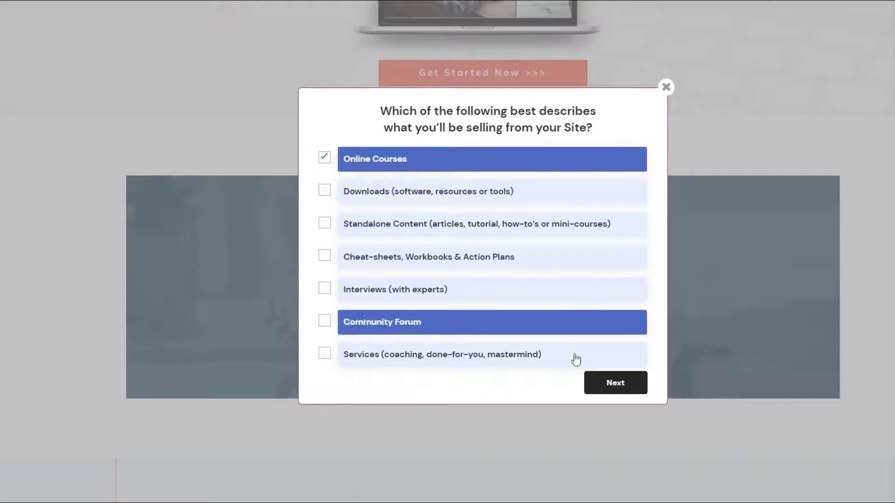
pyautogui.click(619, 384)
pyautogui.click(325, 206)
pyautogui.click(623, 339)
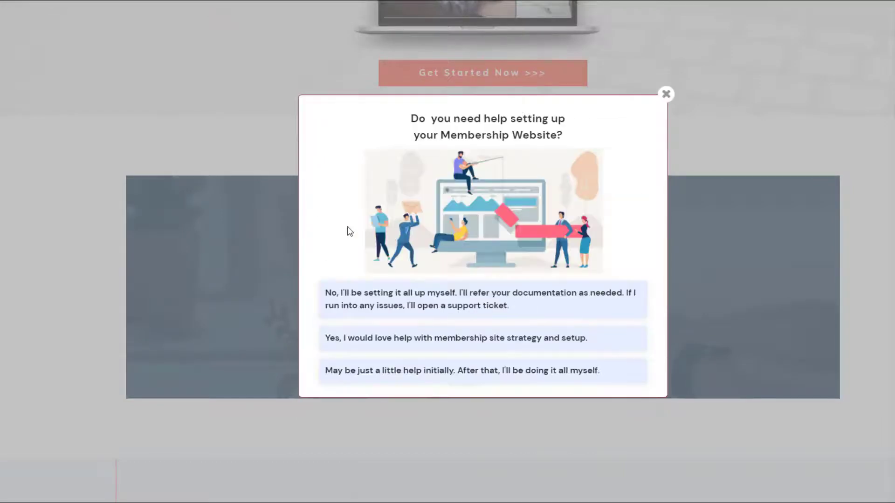
# - Answer that you'll set up the site yourself, finish the remaining questions with "no" as the must-have addition, and submit the opt-in form
pyautogui.click(396, 294)
pyautogui.click(597, 341)
pyautogui.click(572, 333)
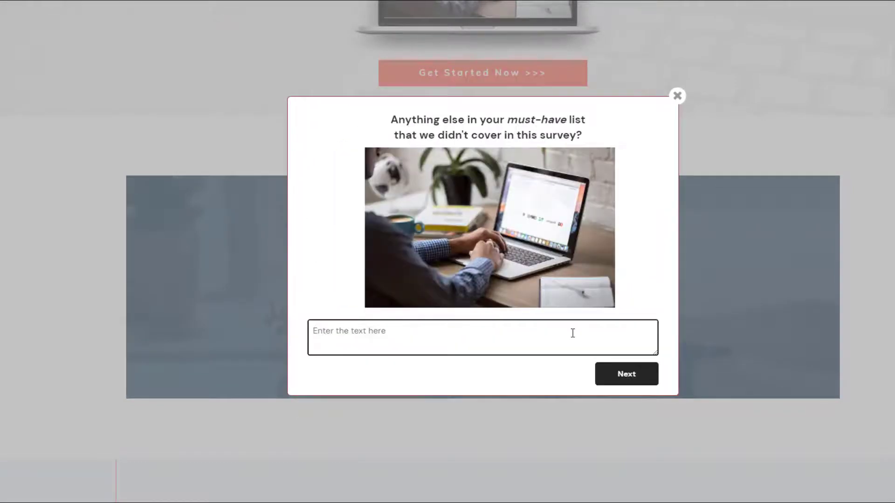
pyautogui.write('no')
pyautogui.click(626, 374)
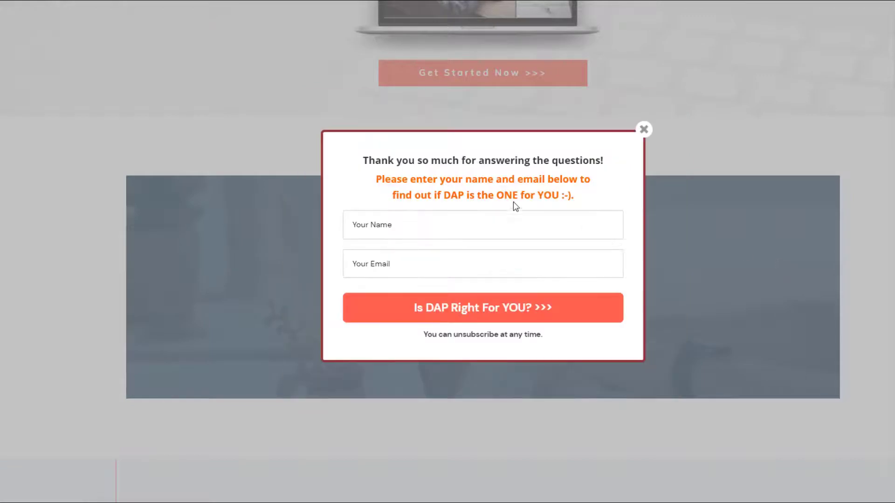
pyautogui.click(507, 308)
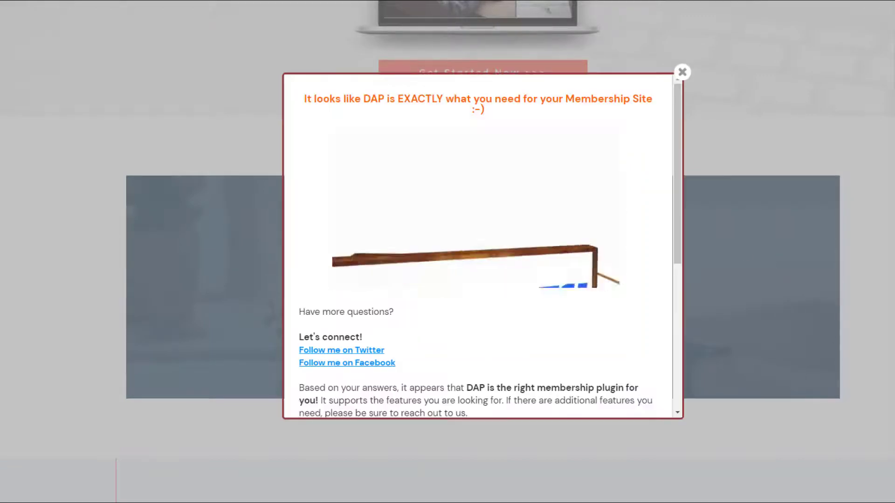
# - Read through the quiz's personalised result page, including its licence recommendation, and close the quiz popup
pyautogui.scroll(-4, 546, 228)
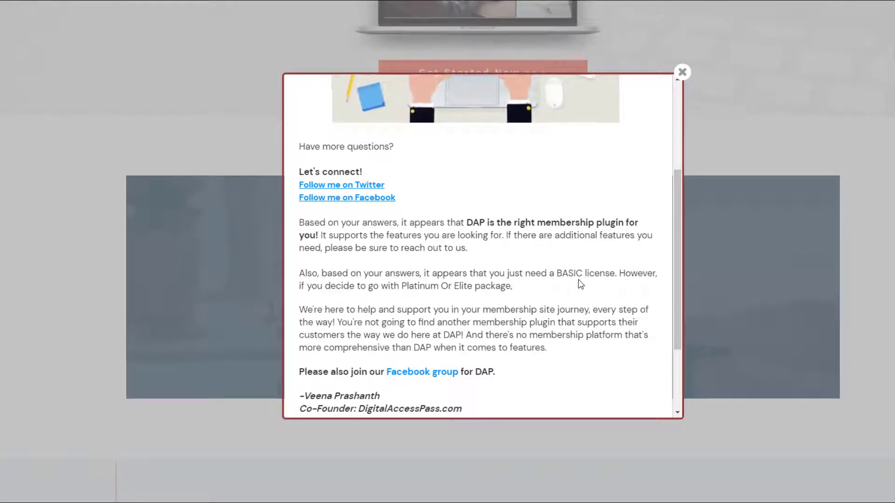
pyautogui.scroll(4, 580, 284)
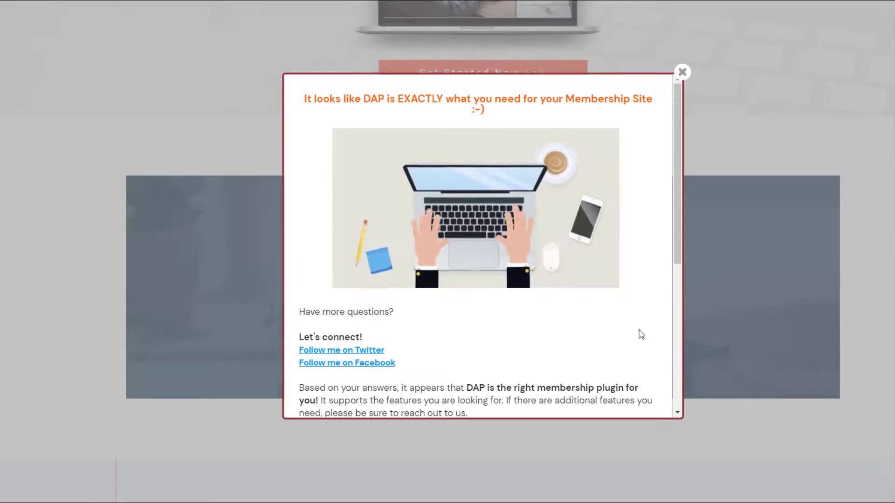
pyautogui.scroll(-3, 445, 295)
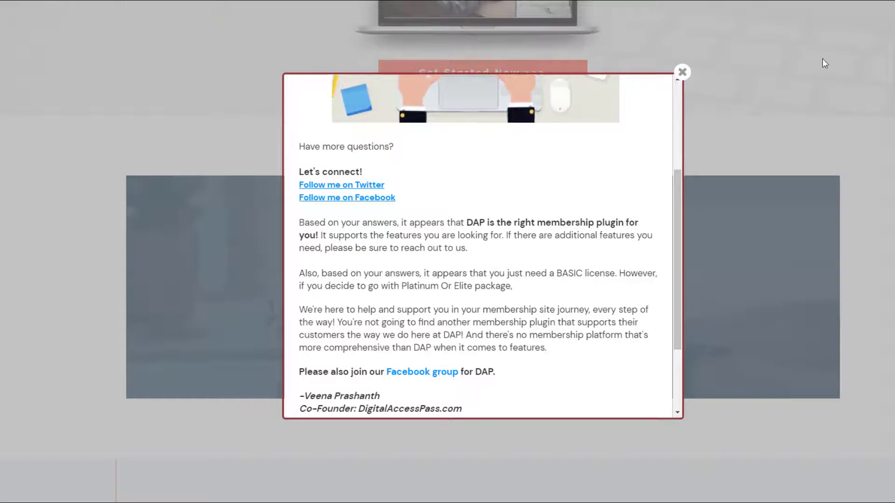
pyautogui.click(680, 72)
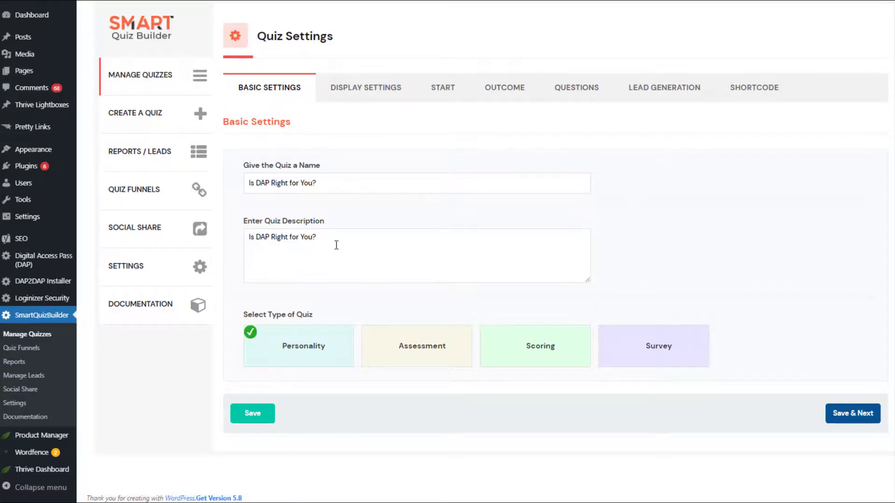
# - Switch to the SmartQuizBuilder settings for "Is DAP Right for You?" and review its display, opt-in, platform and template settings
pyautogui.click(349, 93)
pyautogui.scroll(-1, 398, 79)
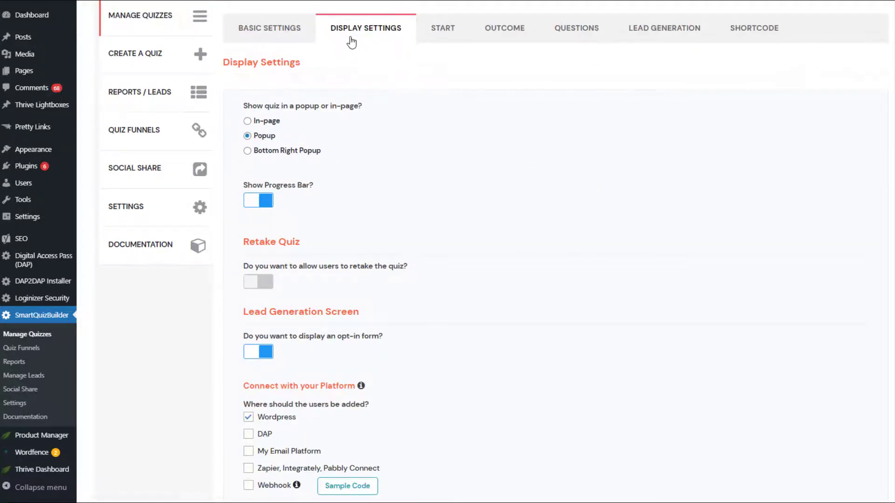
pyautogui.scroll(-5, 396, 189)
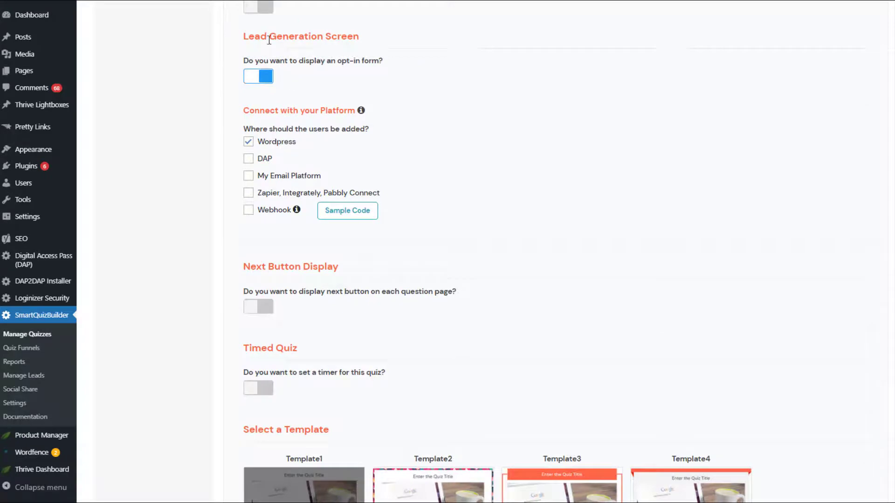
pyautogui.scroll(-4, 536, 217)
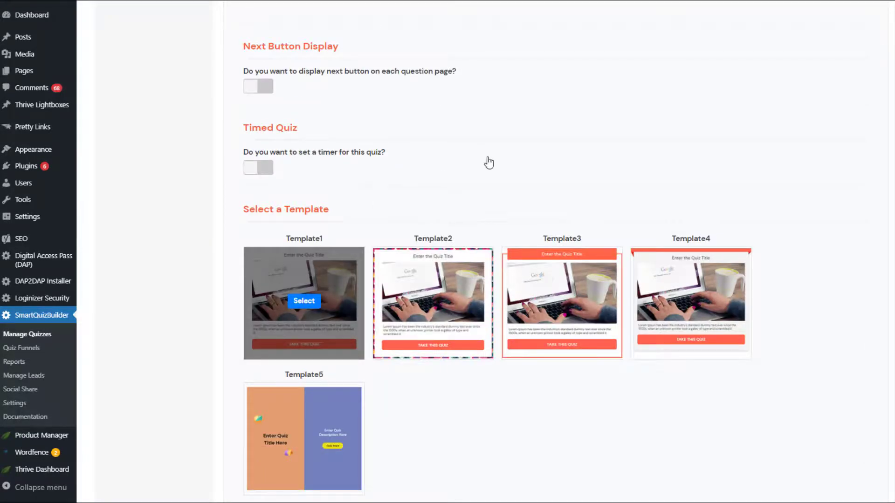
# - Review the DAP quiz's start screen and its button and image/text/button template choices, closing them without selecting one
pyautogui.scroll(10, 488, 162)
pyautogui.click(440, 135)
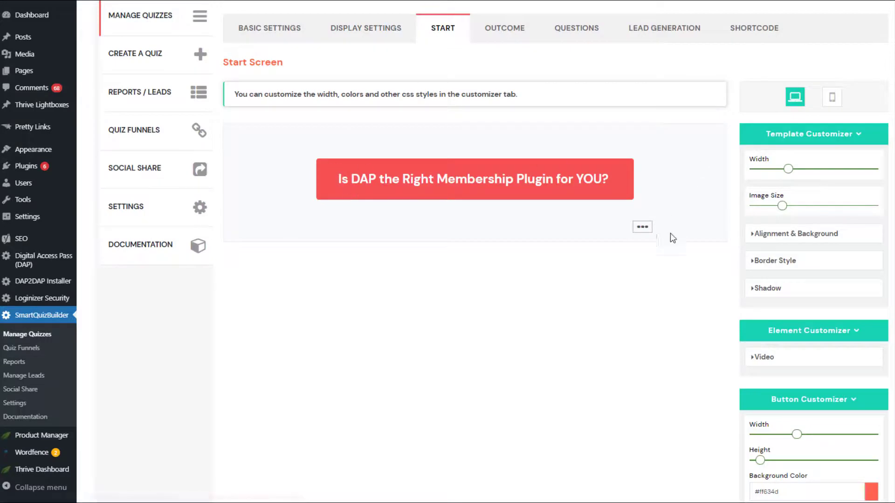
pyautogui.click(643, 227)
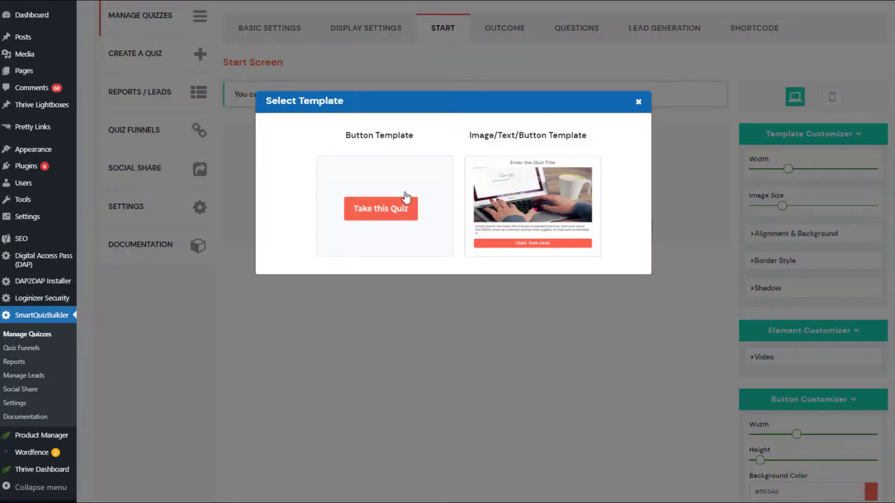
pyautogui.click(638, 102)
# - Review the DAP quiz's four outcomes, ending with the title, image and description of DAP Basic
pyautogui.click(503, 34)
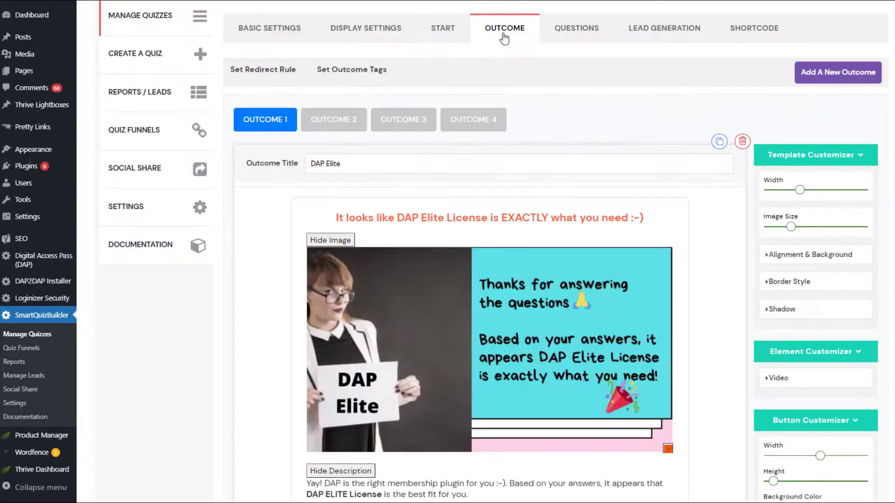
pyautogui.click(332, 122)
pyautogui.click(404, 123)
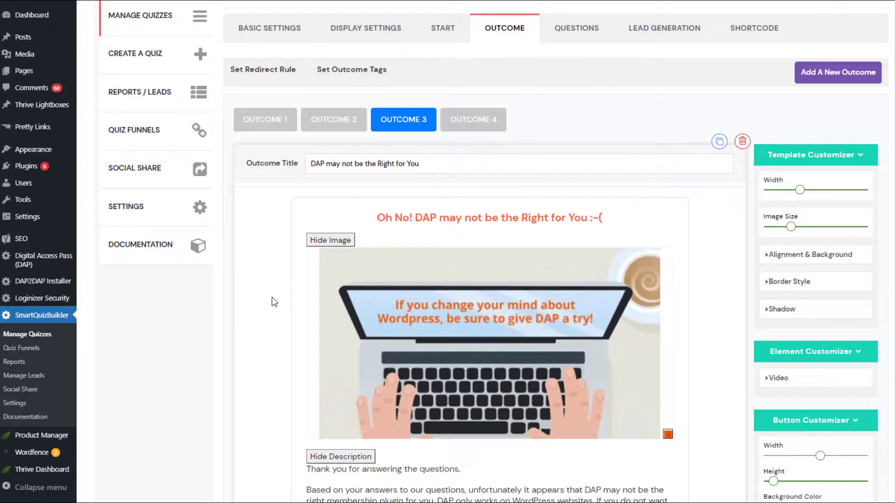
pyautogui.click(472, 128)
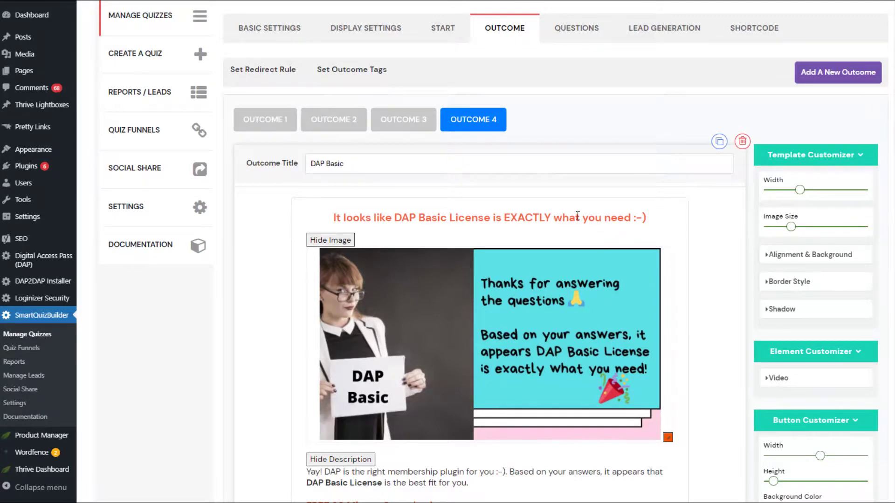
pyautogui.scroll(-3, 366, 295)
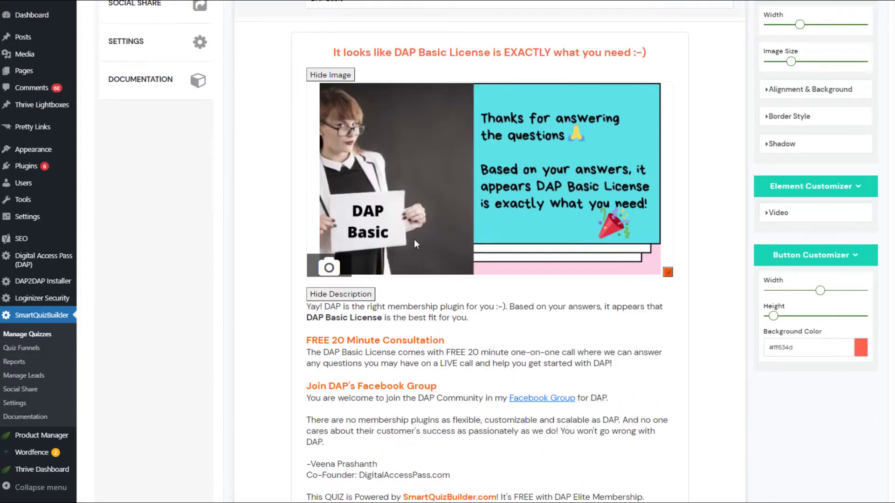
# - Step through the DAP quiz's questions from the first to question 7, about help setting up the membership website
pyautogui.scroll(2, 515, 186)
pyautogui.scroll(3, 541, 88)
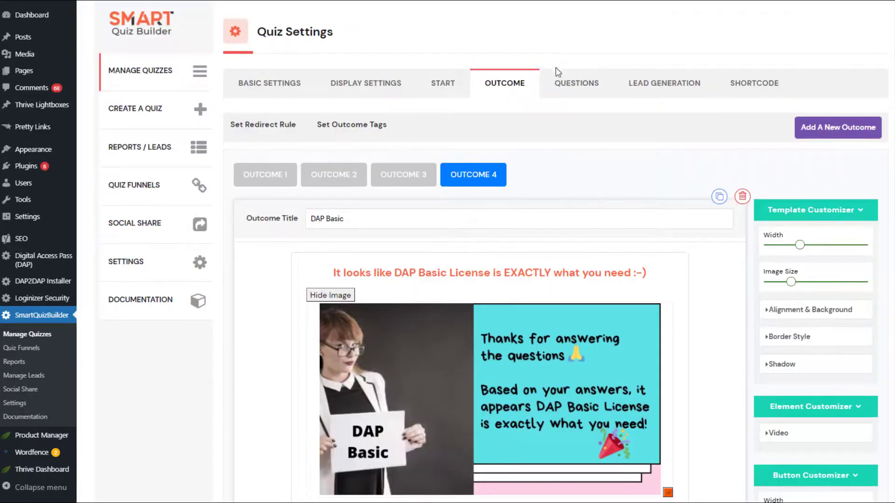
pyautogui.click(554, 83)
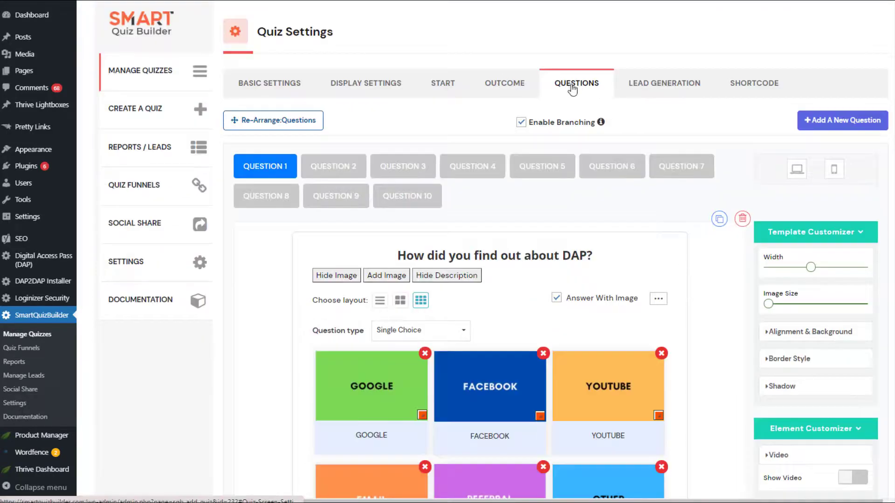
pyautogui.click(322, 170)
pyautogui.click(433, 173)
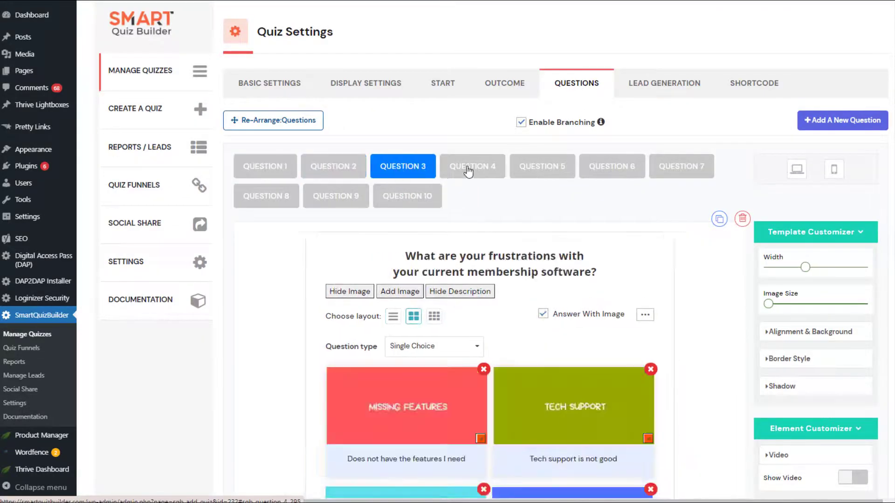
pyautogui.click(479, 169)
pyautogui.click(543, 167)
pyautogui.click(612, 168)
pyautogui.click(684, 169)
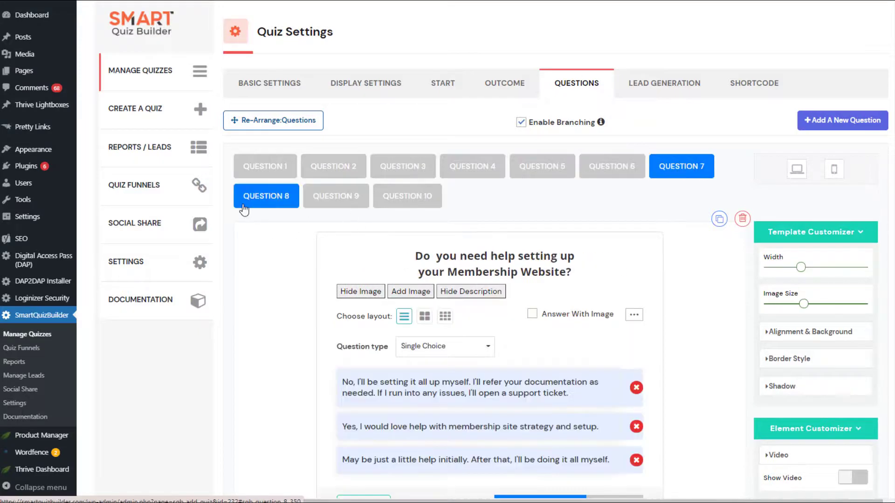
# - Examine how each answer to the website setup help question is mapped to the quiz outcomes
pyautogui.scroll(-6, 287, 247)
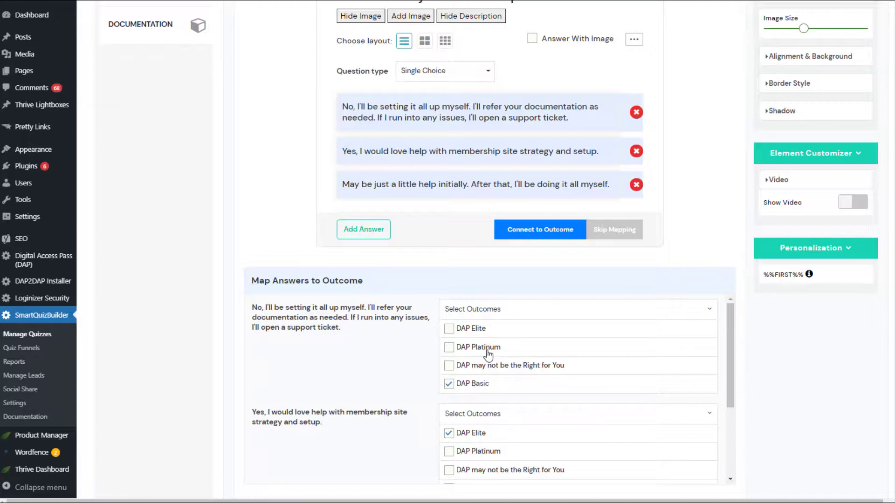
pyautogui.scroll(5, 450, 279)
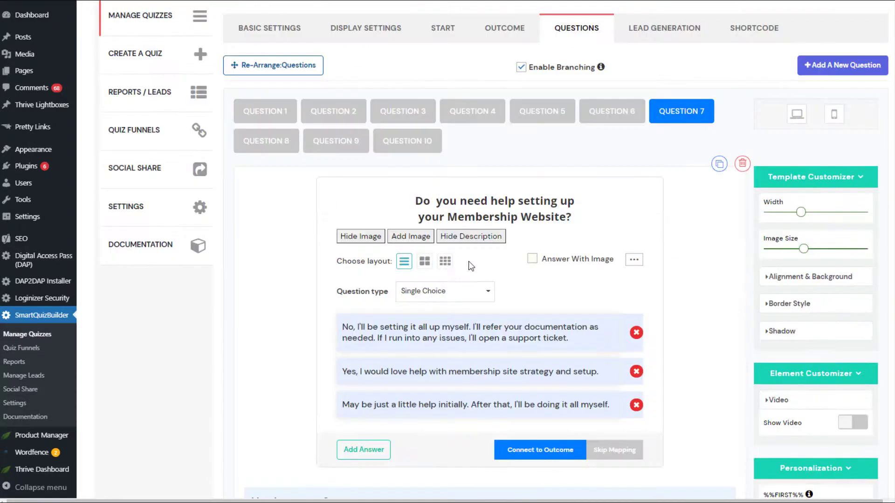
pyautogui.scroll(-5, 618, 188)
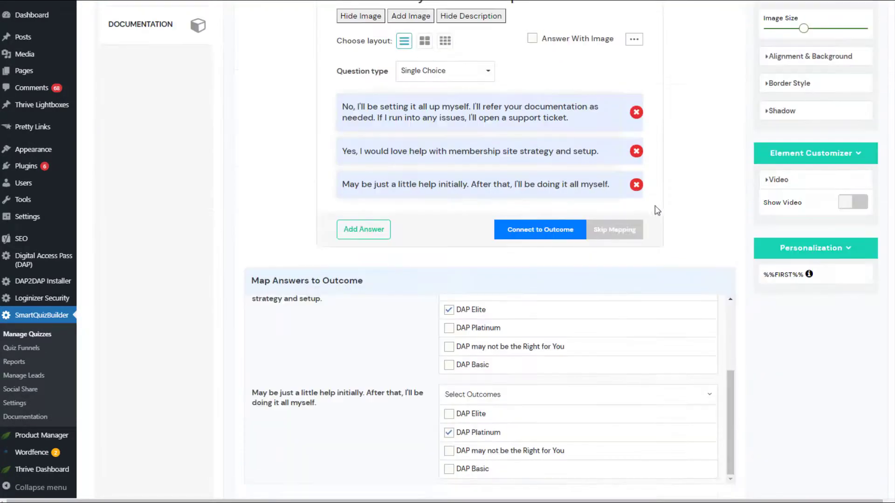
pyautogui.scroll(4, 658, 275)
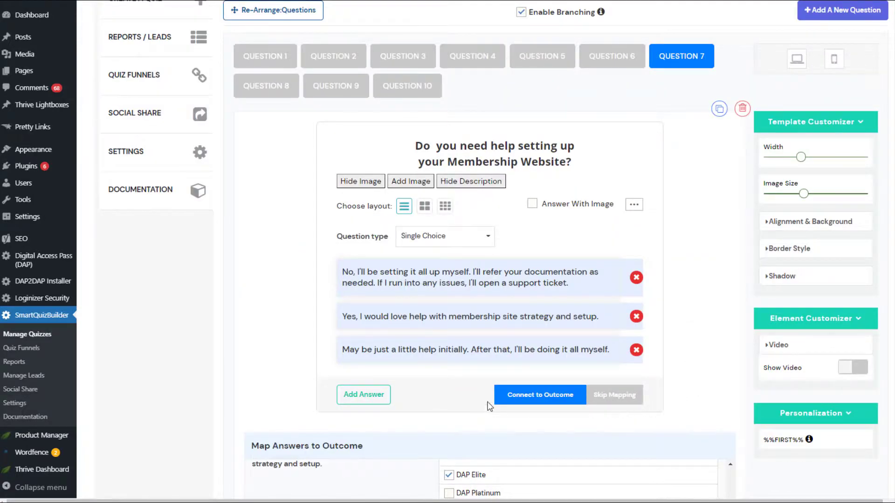
# - View the DAP quiz's lead generation opt-in screen and its shortcode settings
pyautogui.scroll(2, 675, 100)
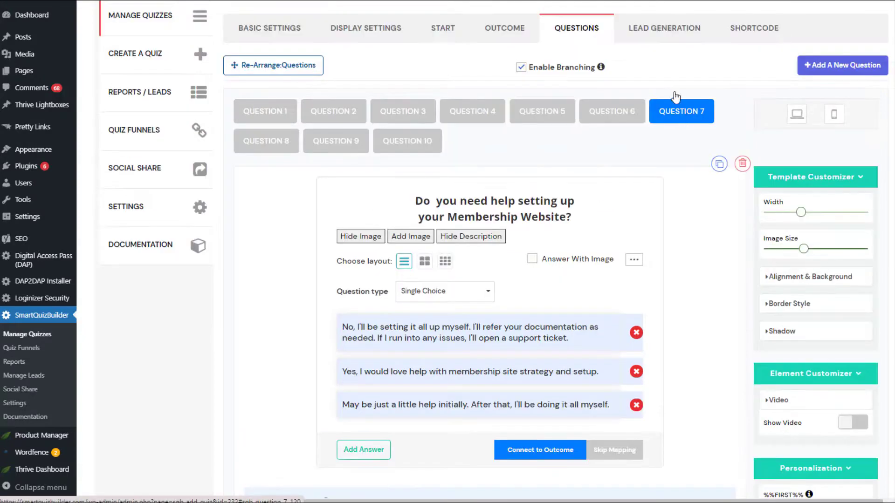
pyautogui.click(670, 86)
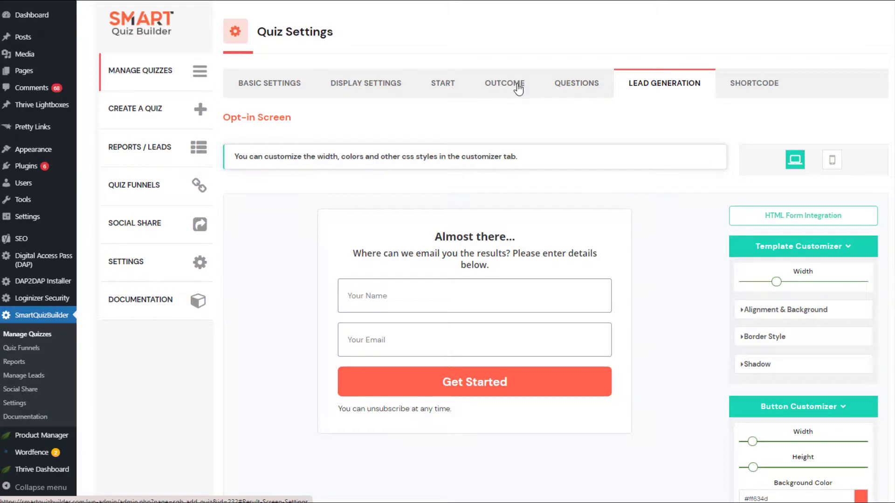
pyautogui.click(743, 86)
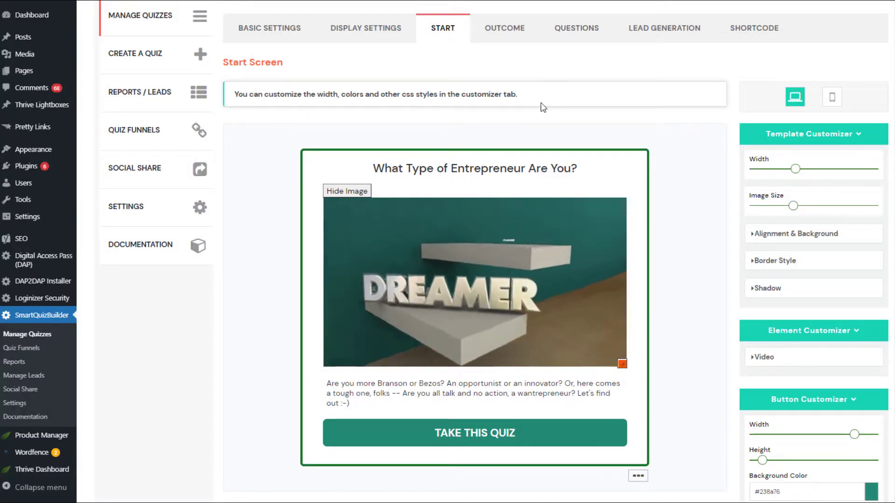
# - In the "What Type of Entrepreneur Are You?" quiz, review the outcomes and the first question's answer-to-outcome mapping
pyautogui.click(521, 38)
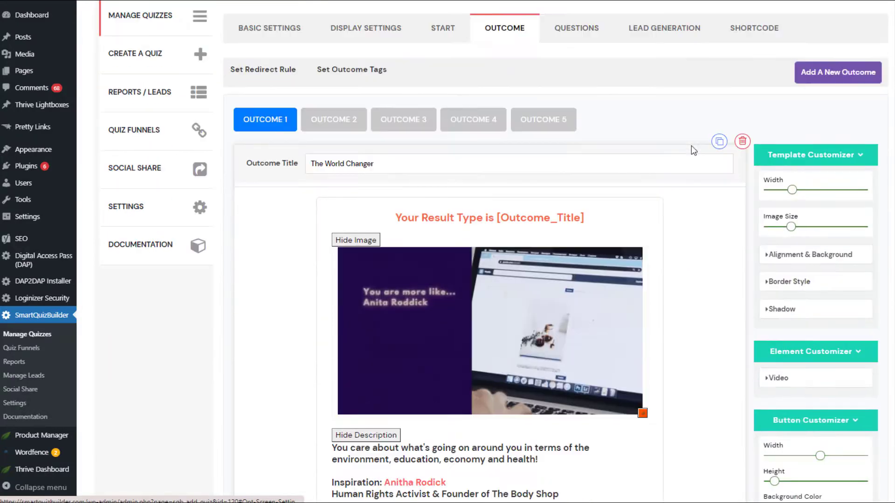
pyautogui.click(361, 125)
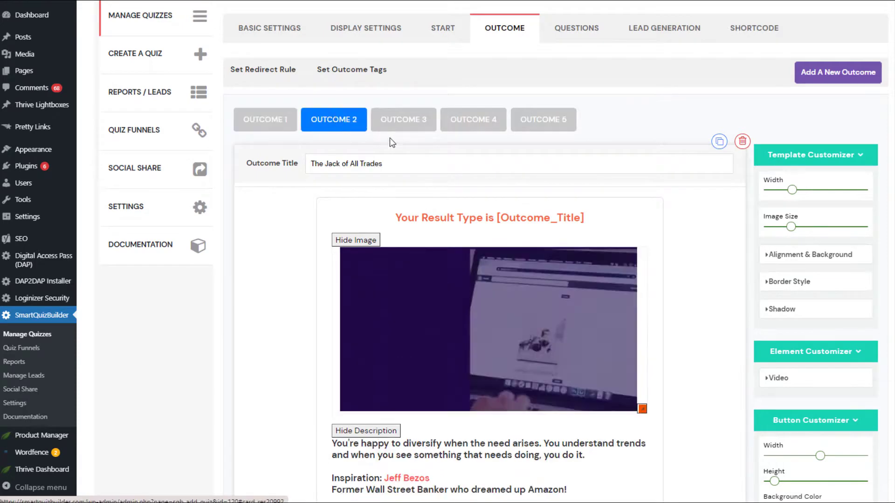
pyautogui.click(484, 125)
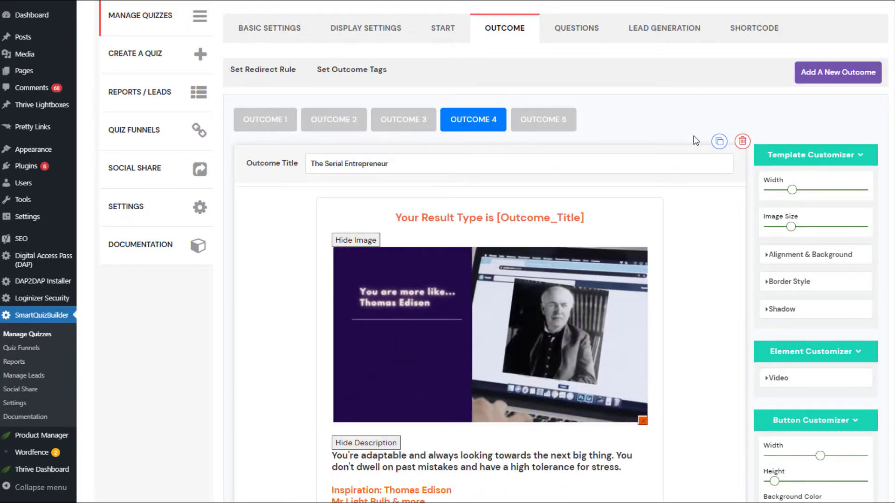
pyautogui.click(588, 32)
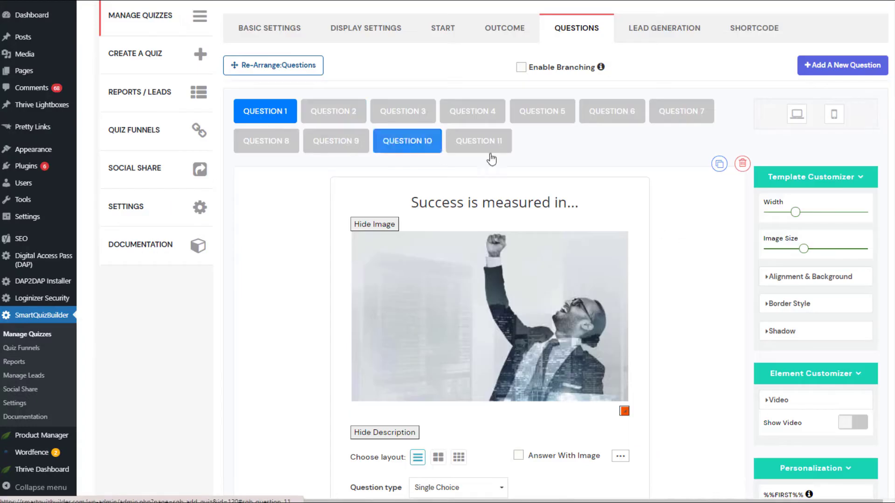
pyautogui.scroll(-10, 419, 186)
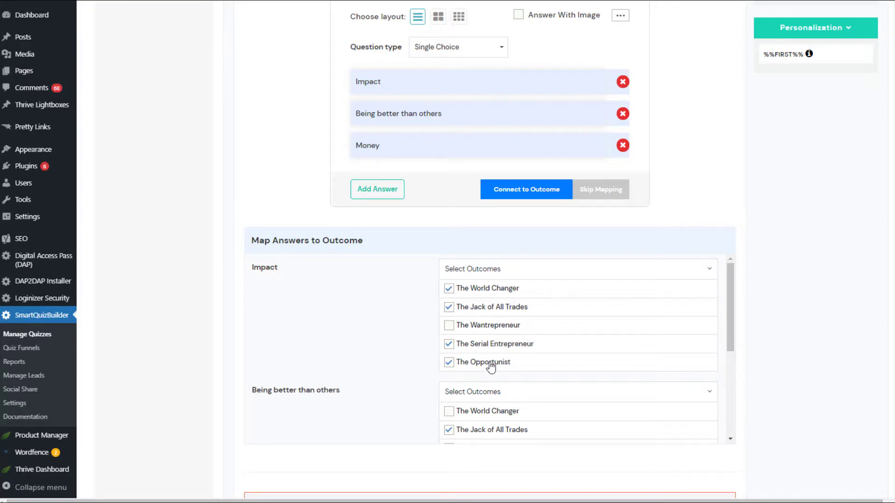
# - View the entrepreneur quiz's lead generation opt-in screen and its shortcode settings
pyautogui.scroll(11, 489, 151)
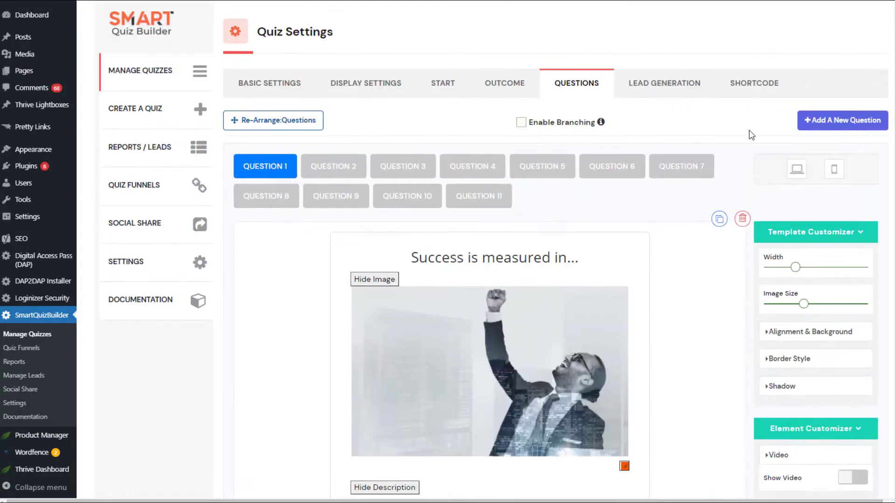
pyautogui.click(681, 88)
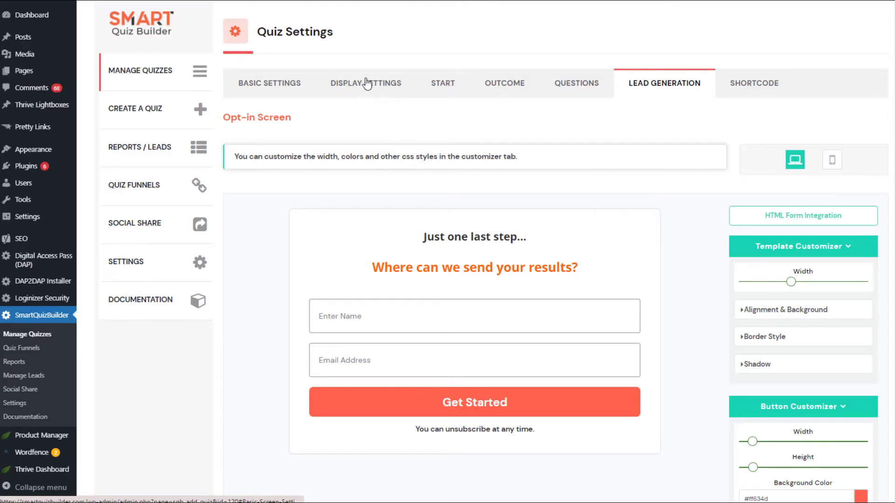
pyautogui.click(745, 83)
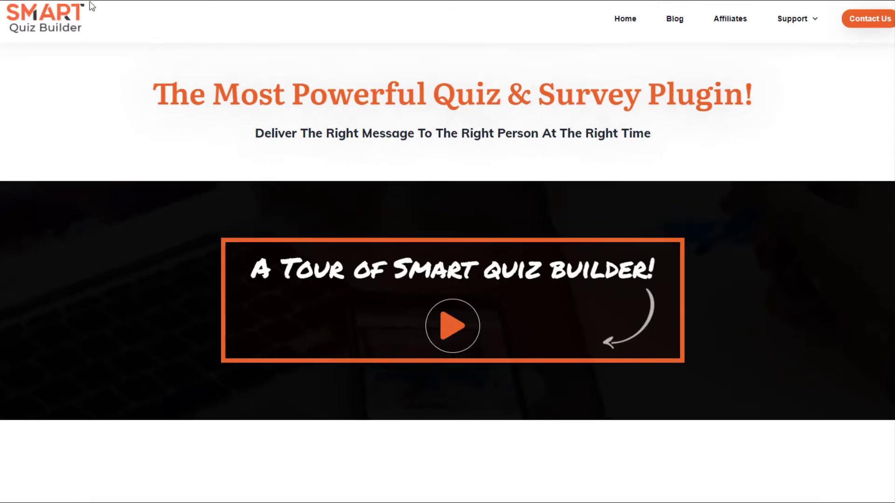
# - On the SmartQuizBuilder website, take the personality quiz demo, answer Impact as the success measure, and submit the name and email opt-in form
pyautogui.scroll(-10, 128, 132)
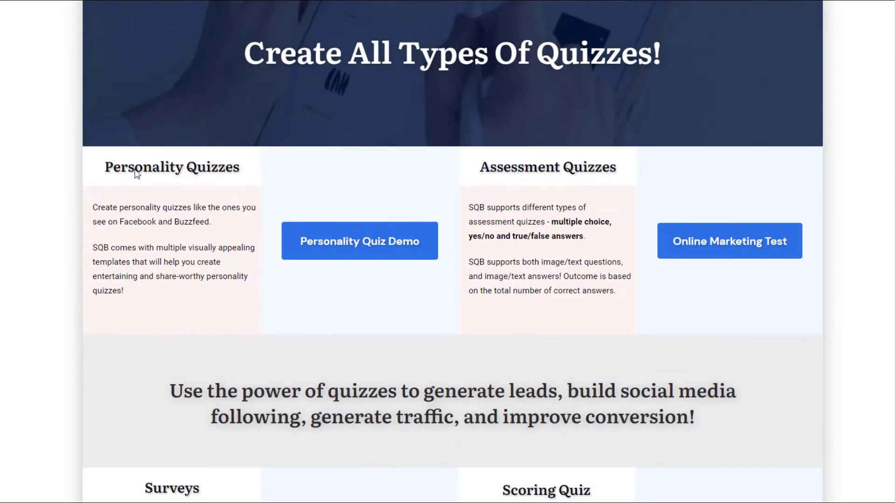
pyautogui.click(357, 247)
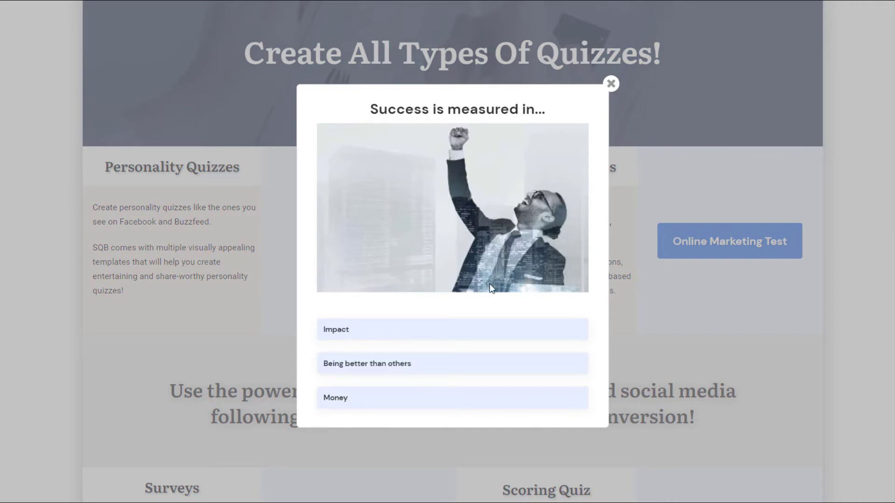
pyautogui.click(538, 337)
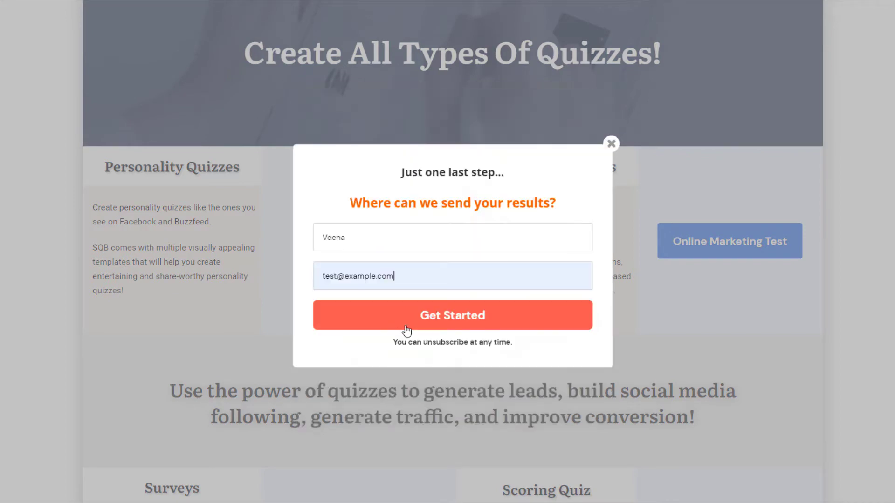
pyautogui.click(410, 323)
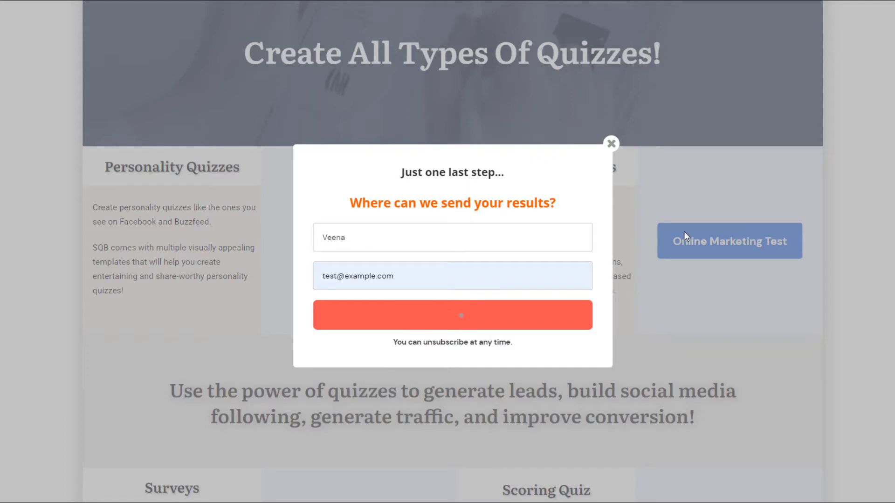
pyautogui.scroll(3, 400, 228)
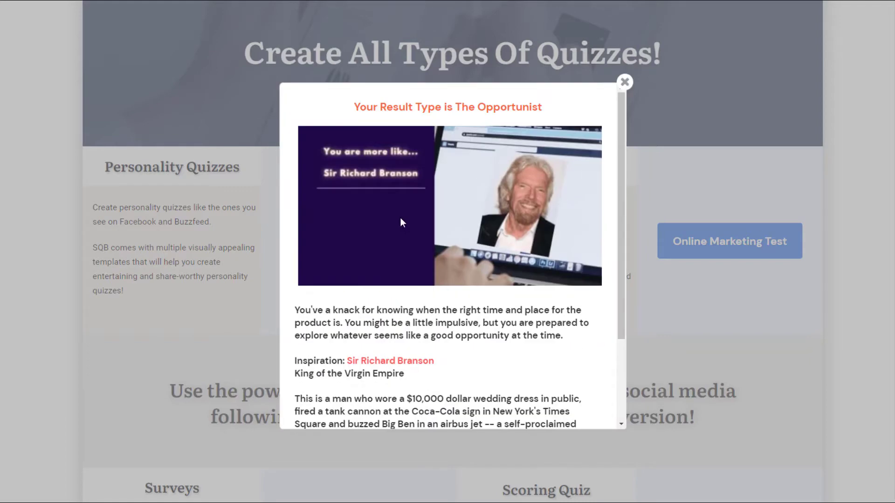